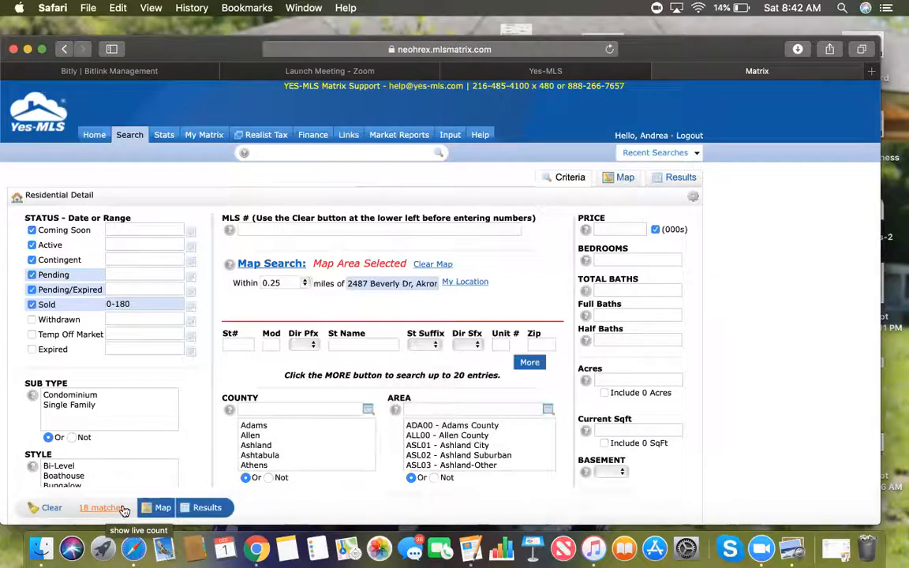
Step: Open the results of the residential map-area search and select all the listings
left_click(205, 509)
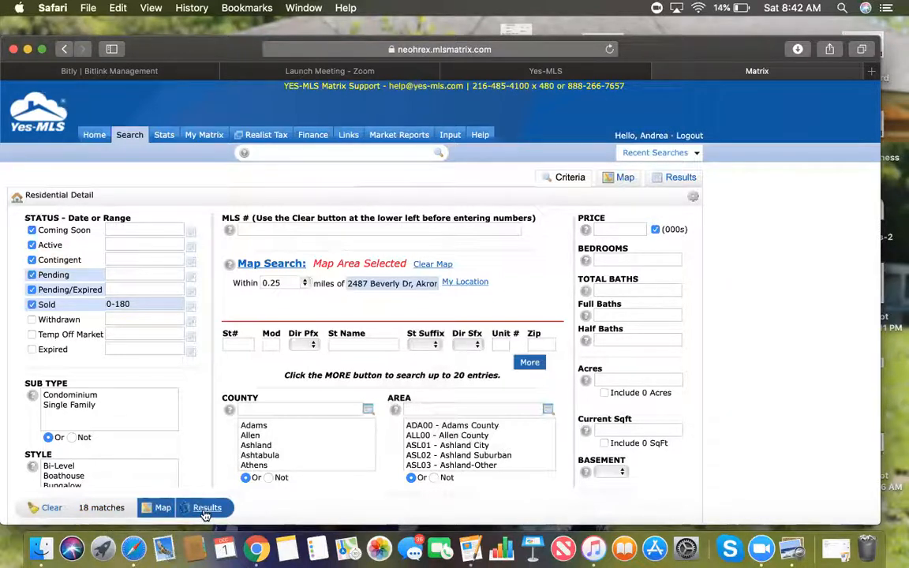
scroll(247, 323, "down", 4)
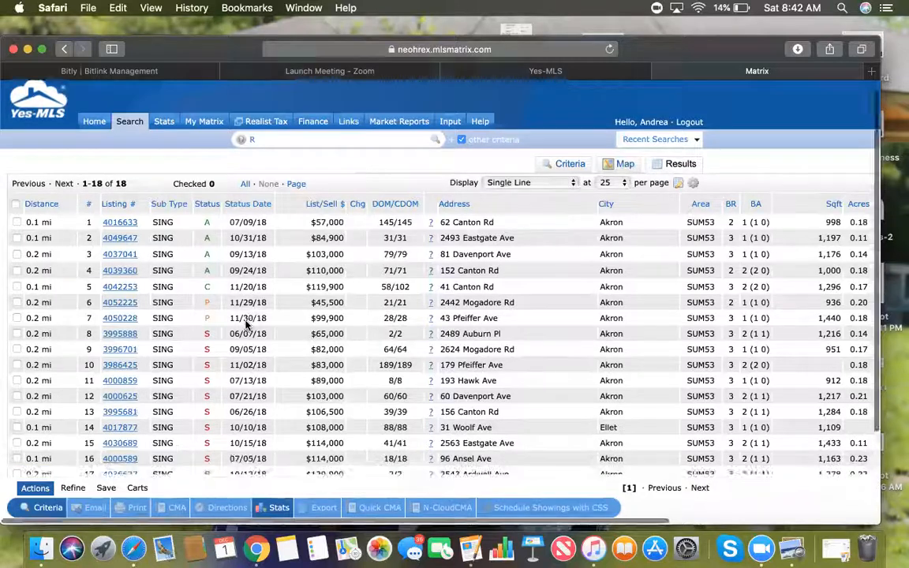
scroll(247, 323, "up", 2)
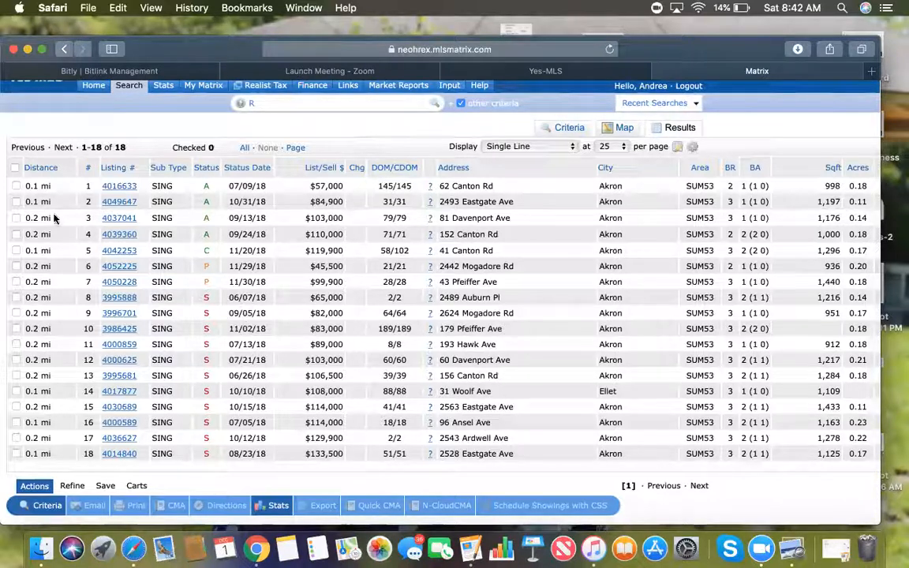
left_click(15, 168)
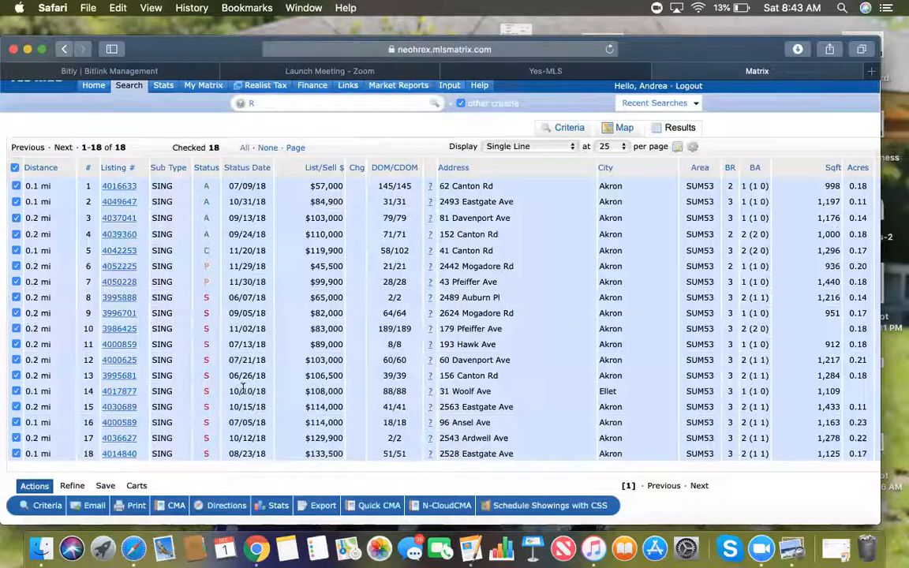
Step: Switch the results display from Single Line to Agent Summary
left_click(537, 150)
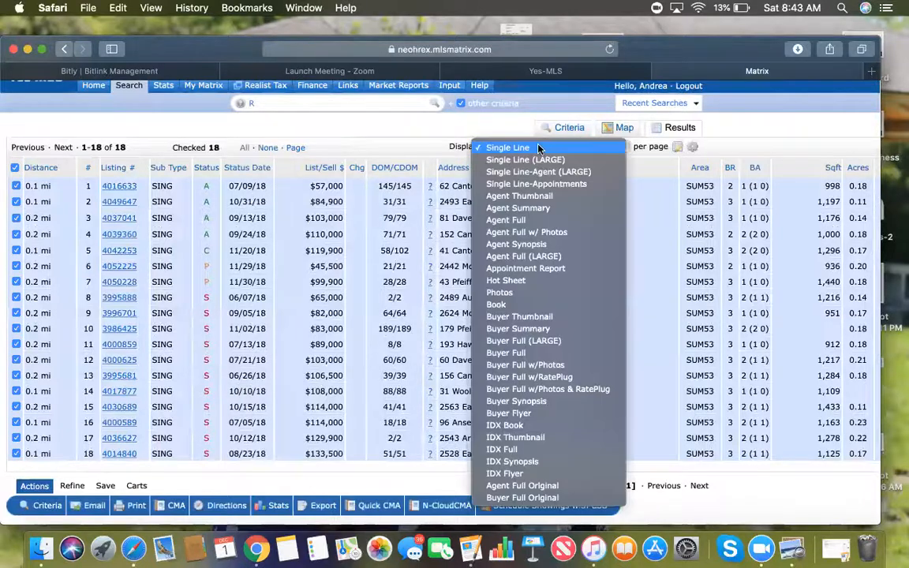
left_click(541, 209)
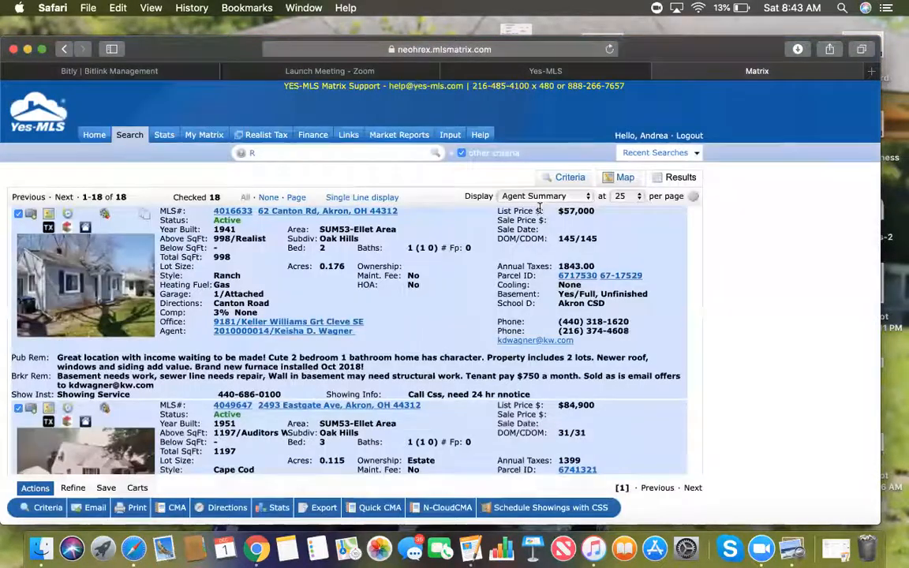
scroll(464, 295, "down", 2)
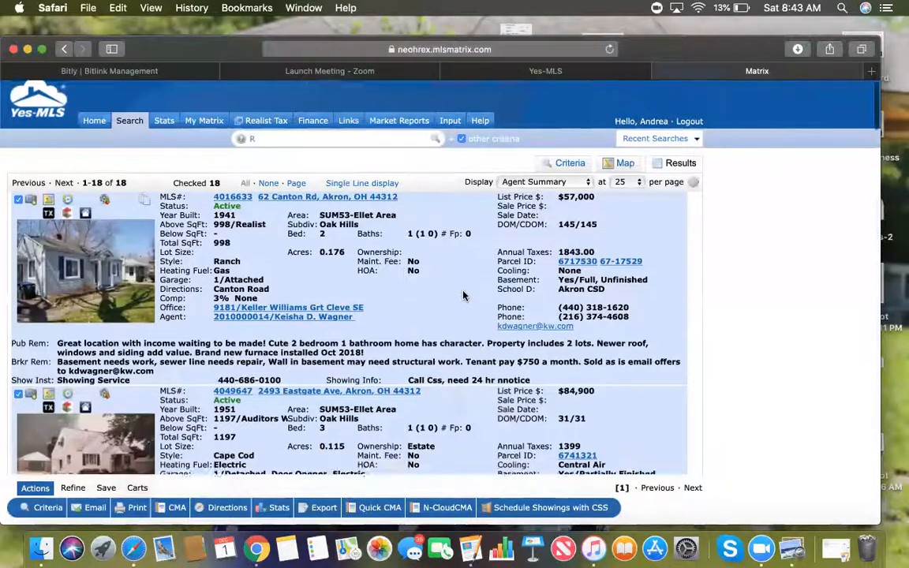
Step: Skim the agent summaries from the active through the sold listings, then return to the first listing
scroll(463, 295, "down", 4)
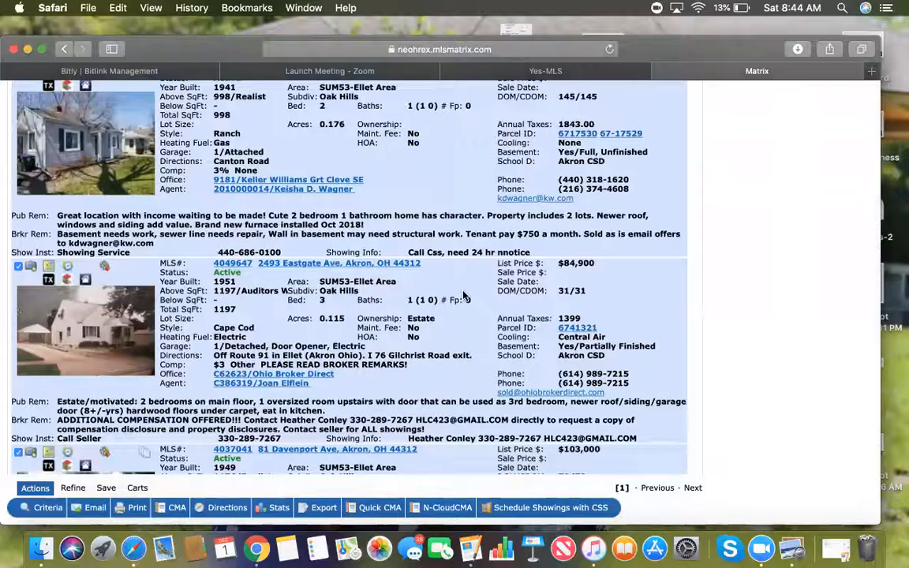
scroll(463, 295, "down", 8)
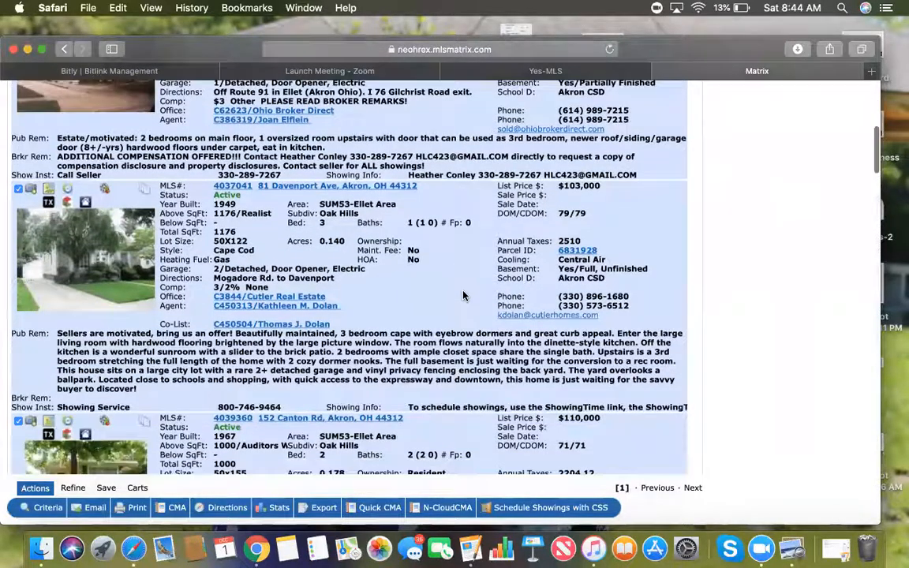
scroll(463, 295, "down", 10)
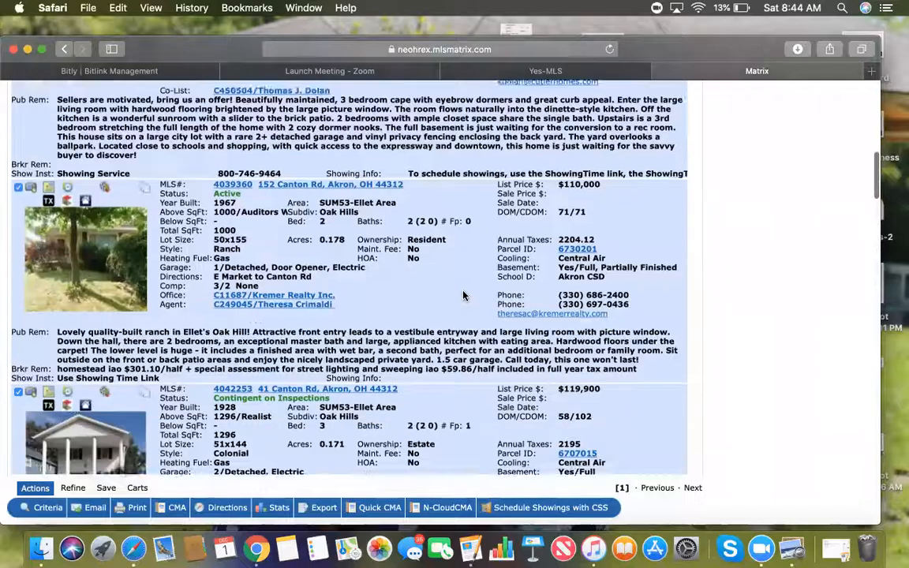
scroll(463, 295, "down", 11)
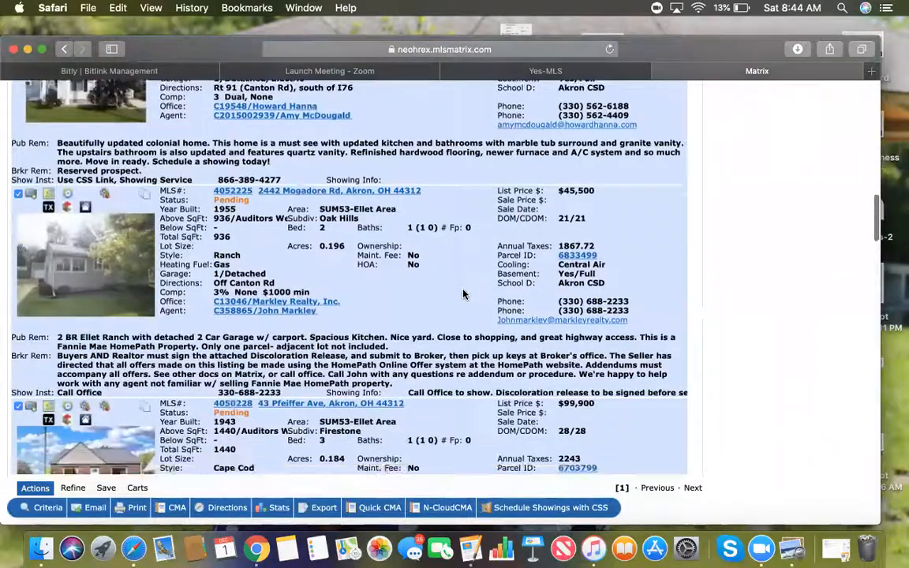
scroll(464, 295, "down", 11)
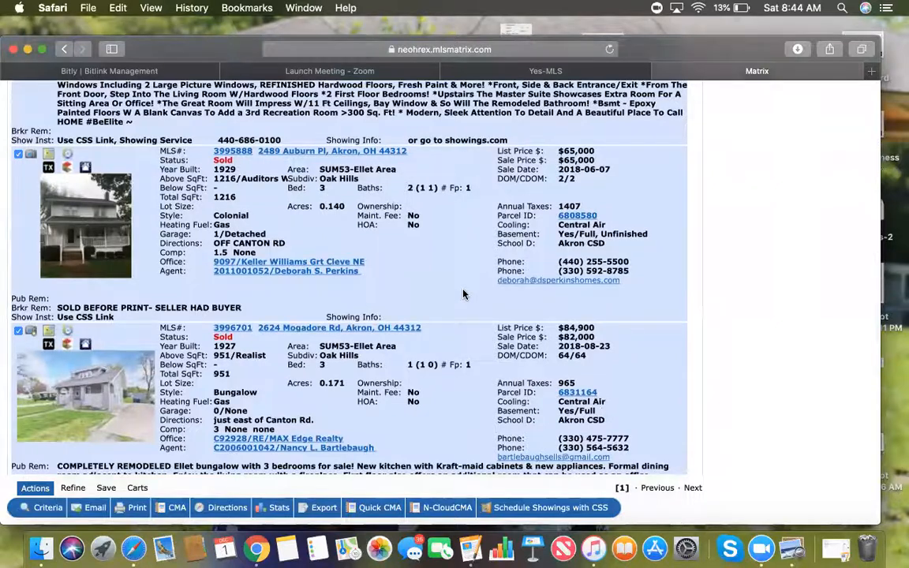
scroll(351, 313, "down", 5)
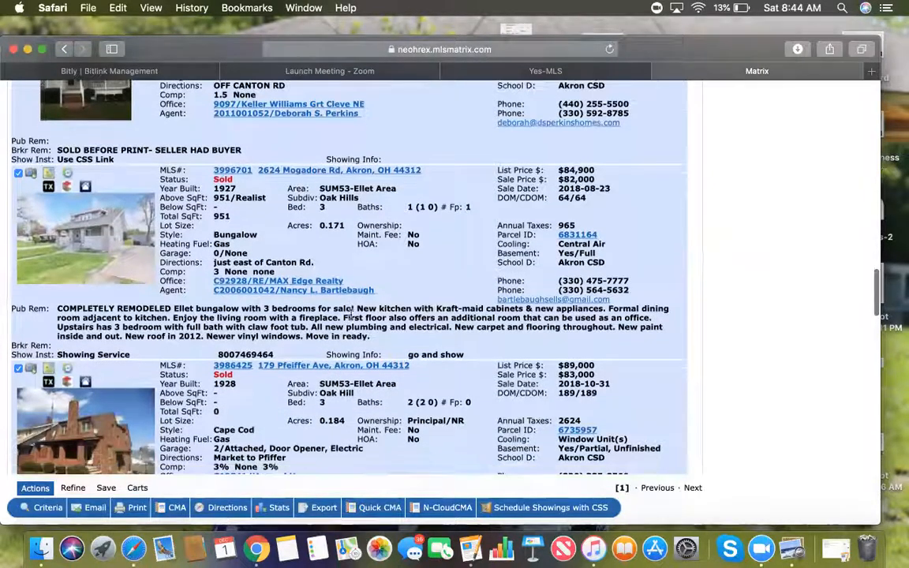
scroll(351, 311, "down", 11)
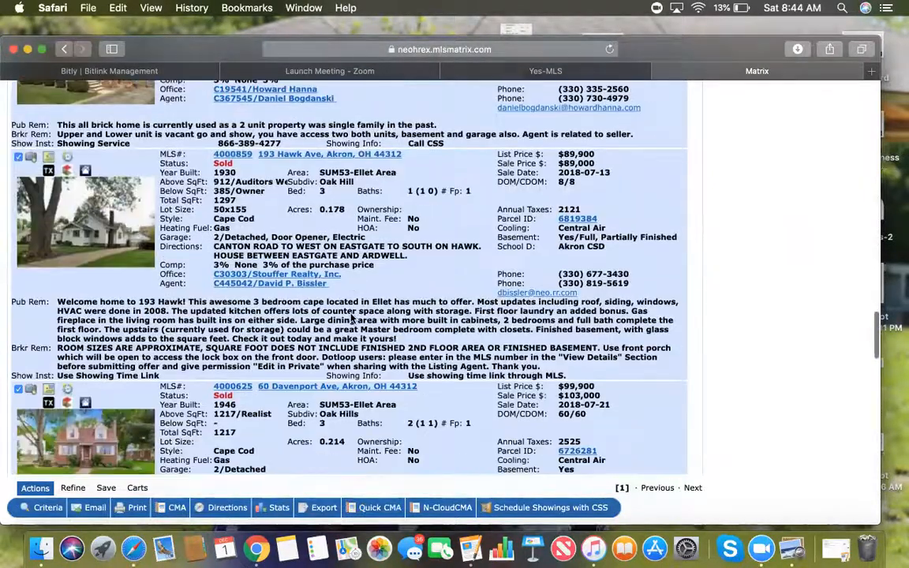
scroll(351, 316, "down", 1)
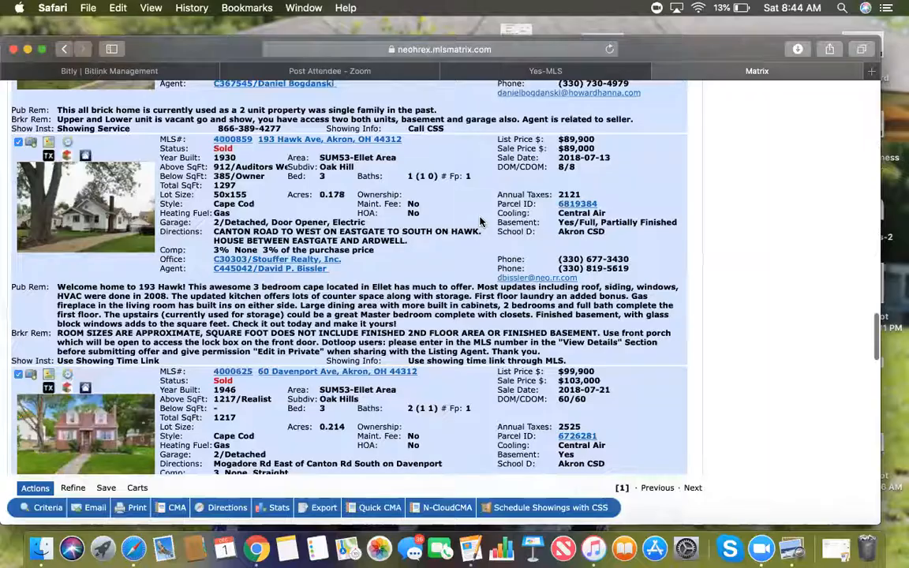
scroll(479, 221, "up", 5)
scroll(480, 221, "up", 20)
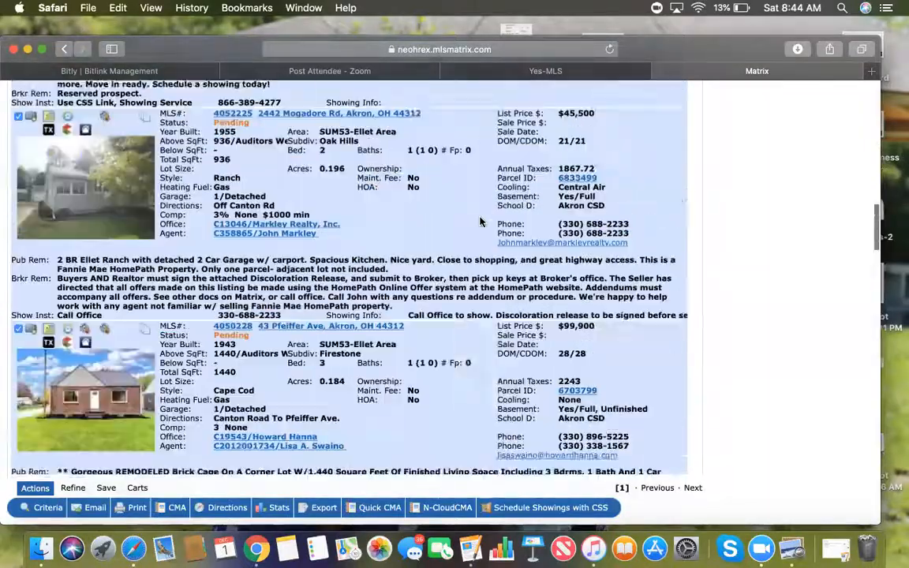
scroll(479, 221, "up", 8)
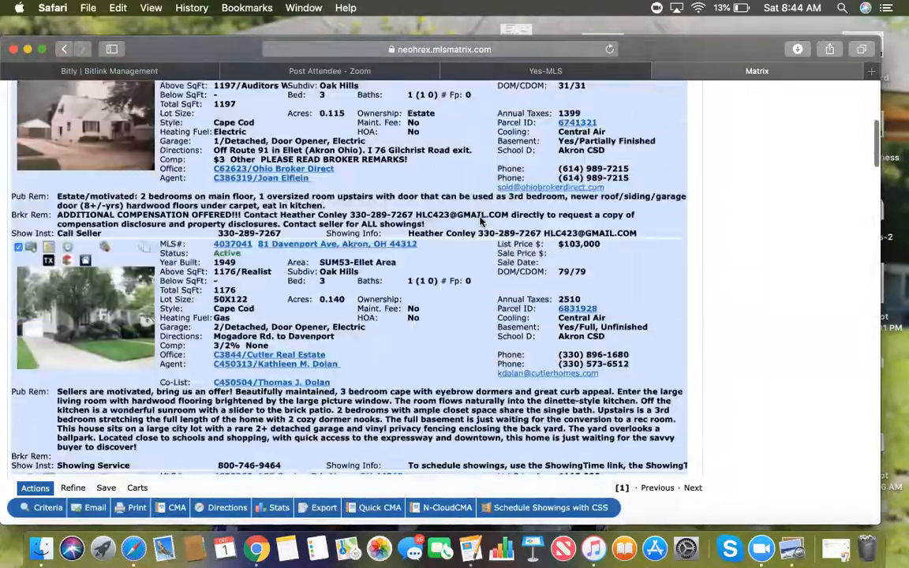
scroll(480, 221, "up", 6)
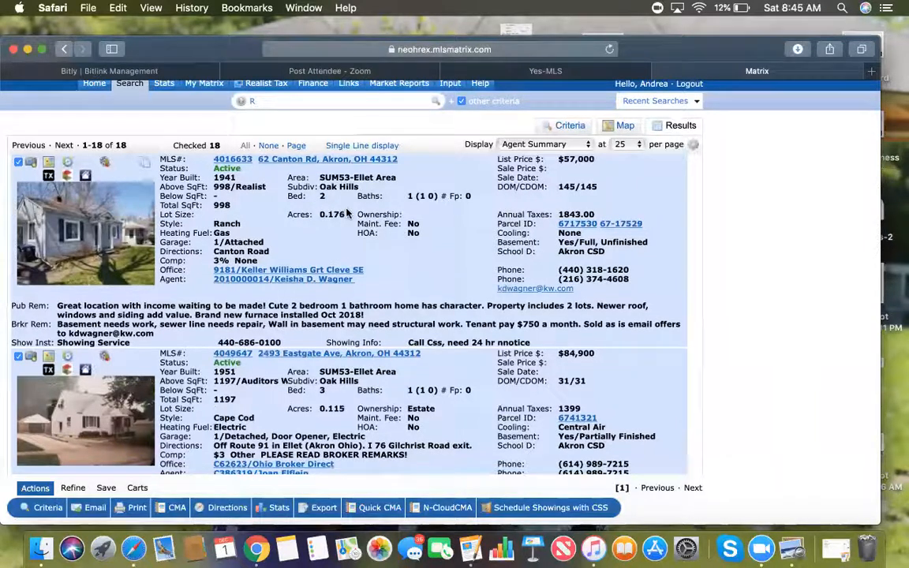
Step: Examine the active and contingent listings' condition remarks, list prices and days on market
scroll(422, 264, "down", 3)
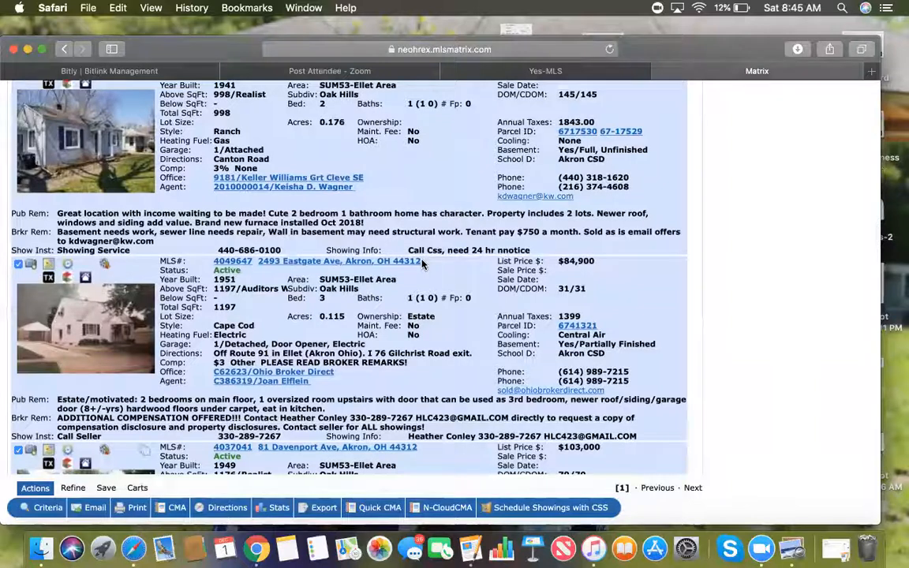
scroll(422, 265, "down", 2)
scroll(422, 265, "down", 1)
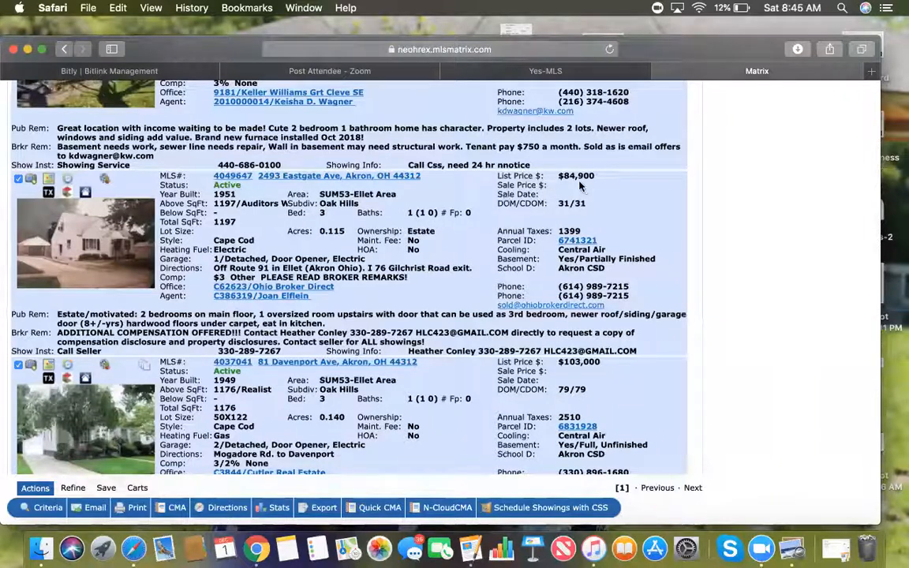
scroll(580, 186, "down", 6)
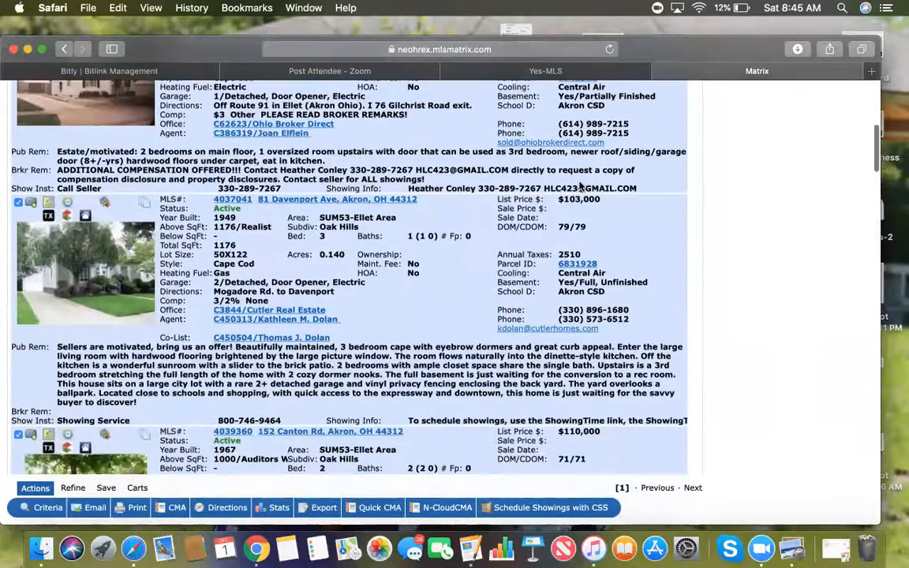
scroll(455, 260, "down", 2)
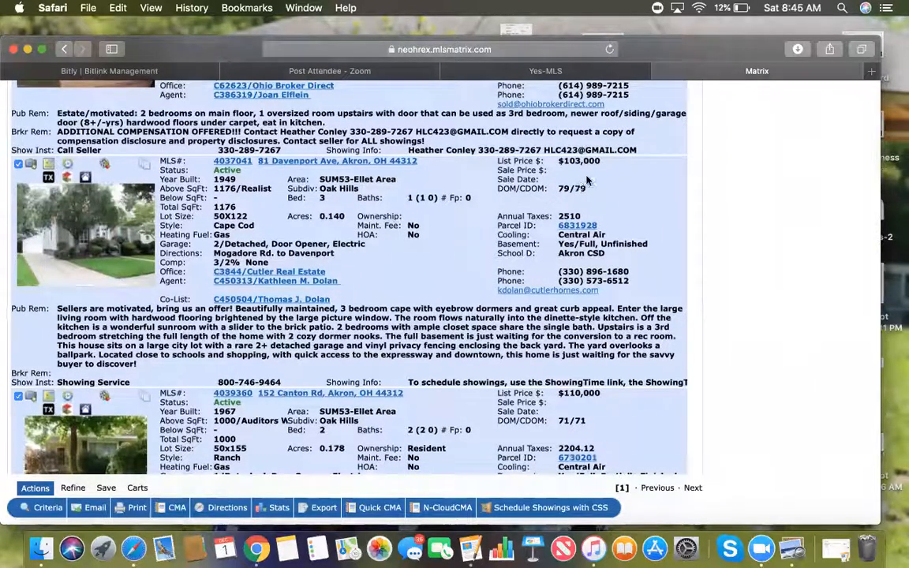
scroll(513, 228, "down", 8)
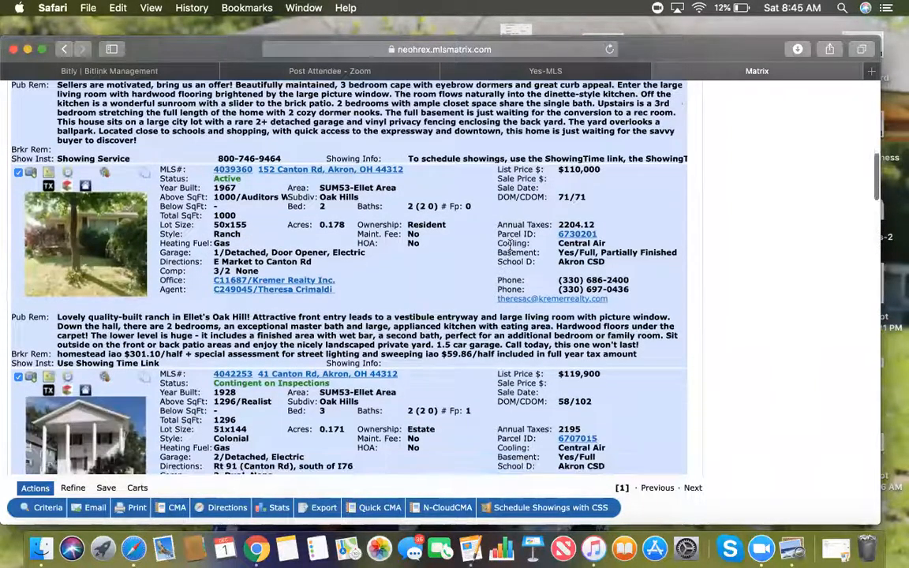
scroll(439, 250, "down", 1)
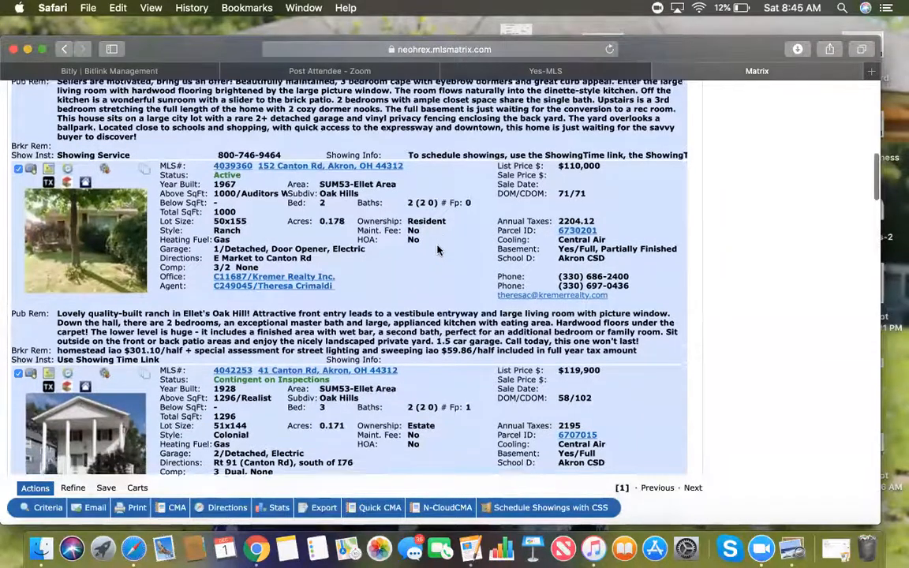
scroll(439, 250, "down", 5)
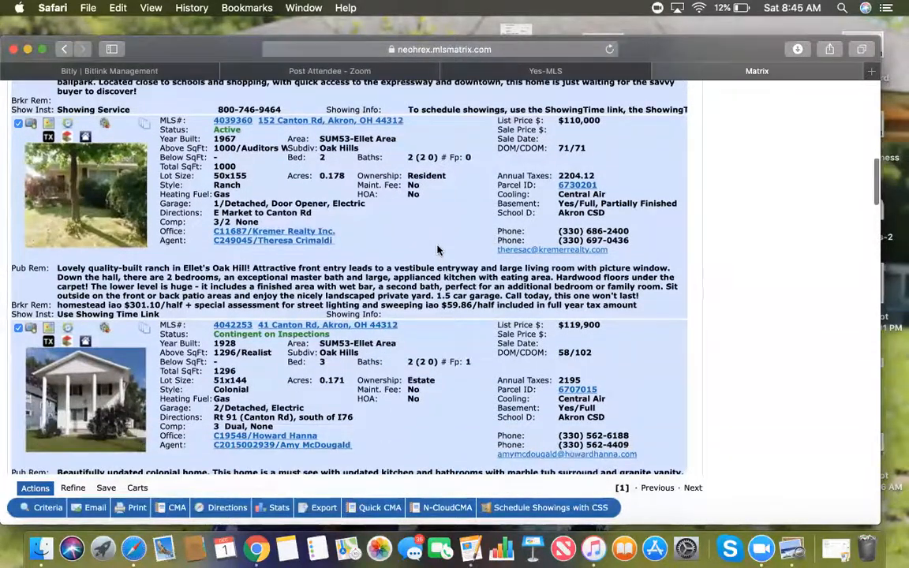
scroll(437, 245, "down", 1)
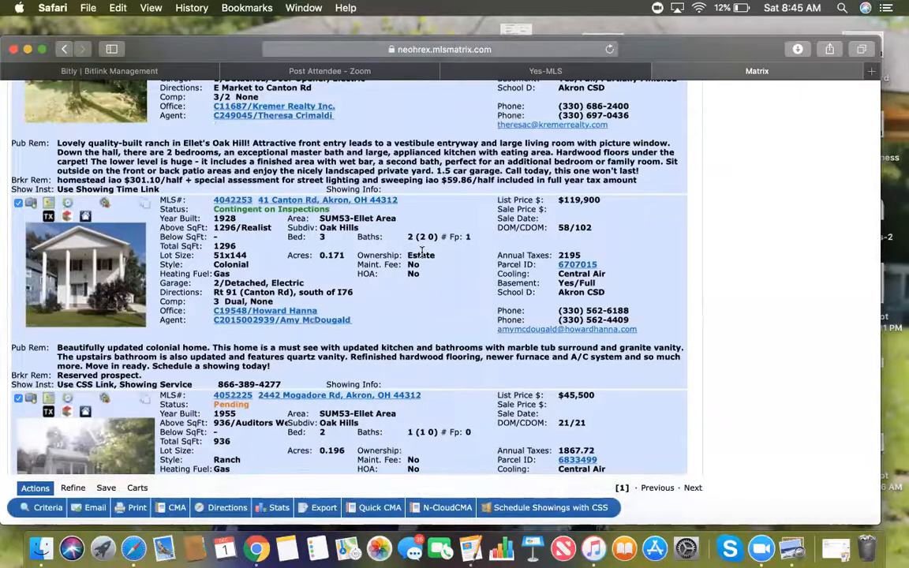
scroll(423, 251, "up", 5)
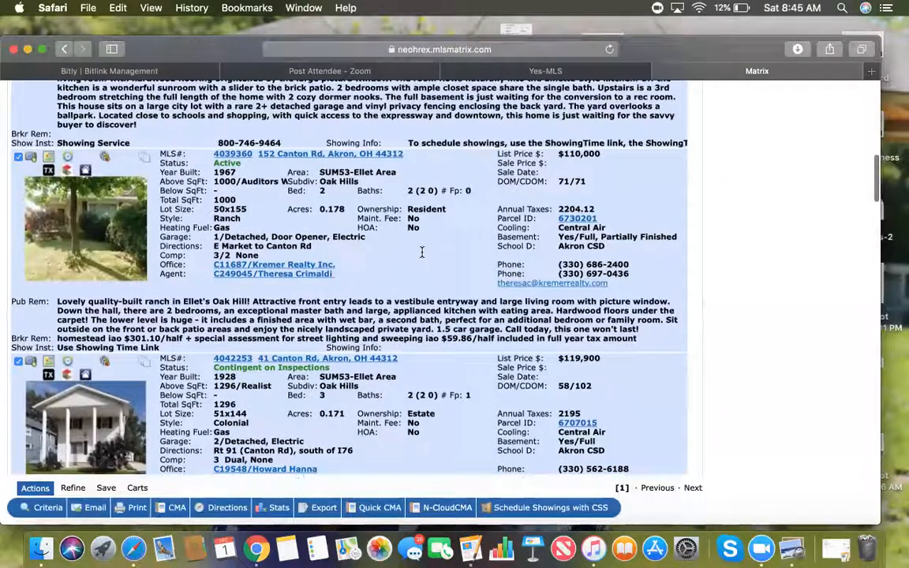
scroll(422, 252, "up", 1)
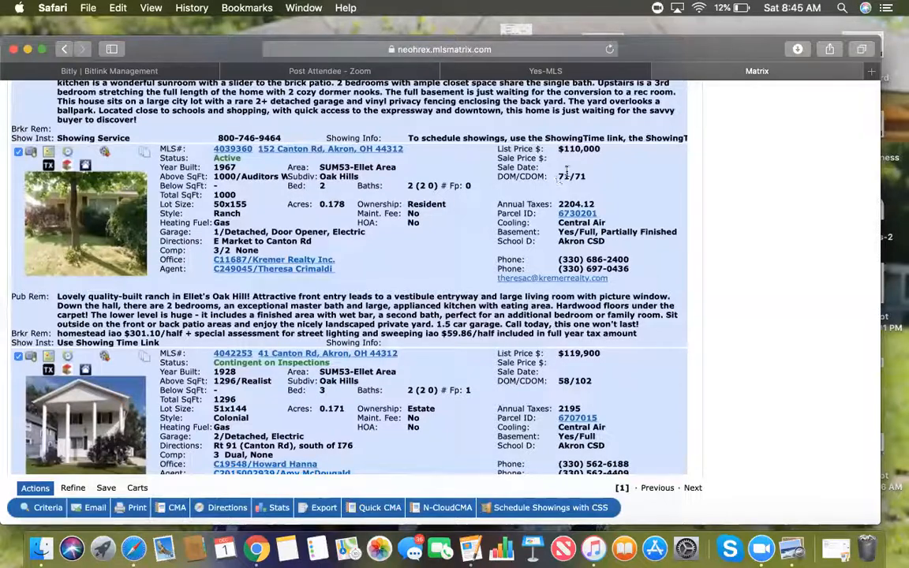
Step: Review the contingent, pending and first sold listings, comparing their remarks, square footage, list prices and sale prices
scroll(486, 255, "down", 5)
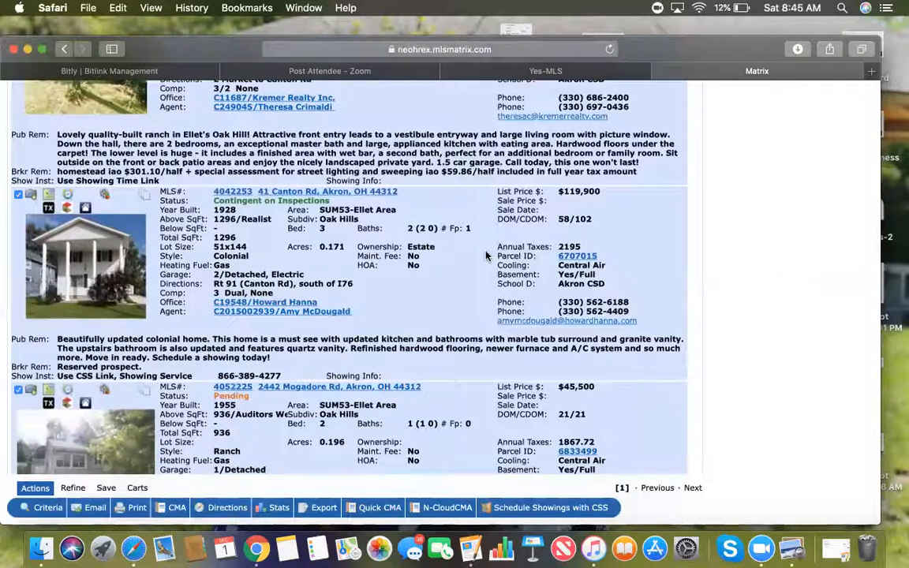
scroll(486, 254, "down", 3)
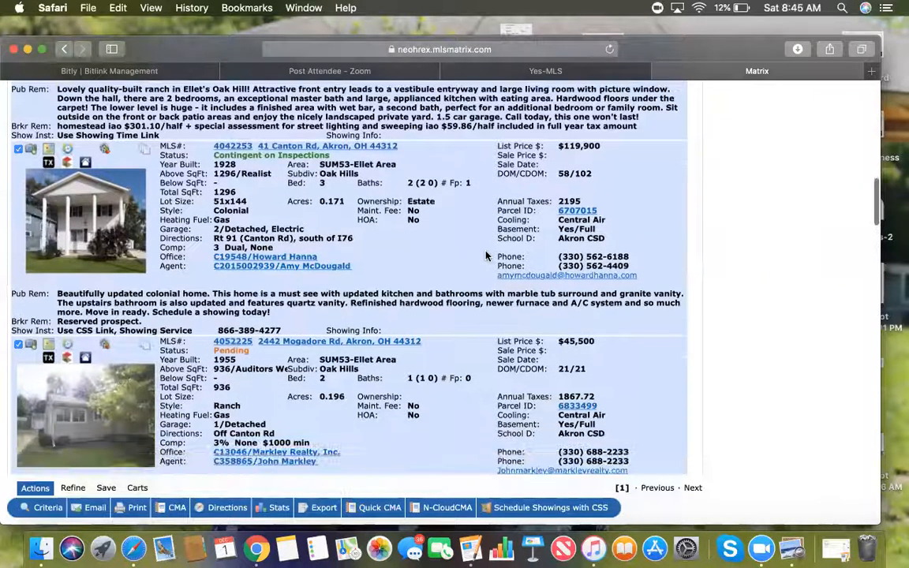
scroll(486, 255, "down", 4)
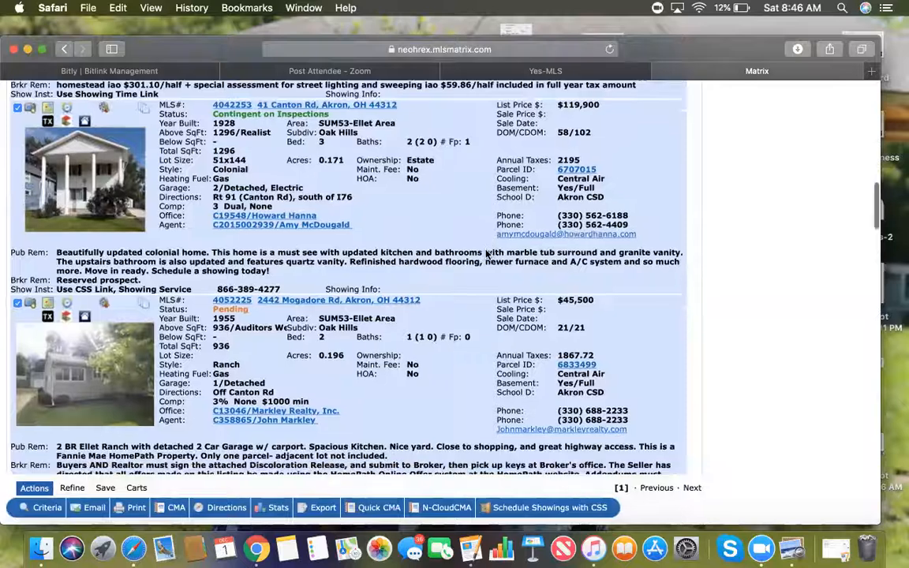
scroll(486, 255, "down", 8)
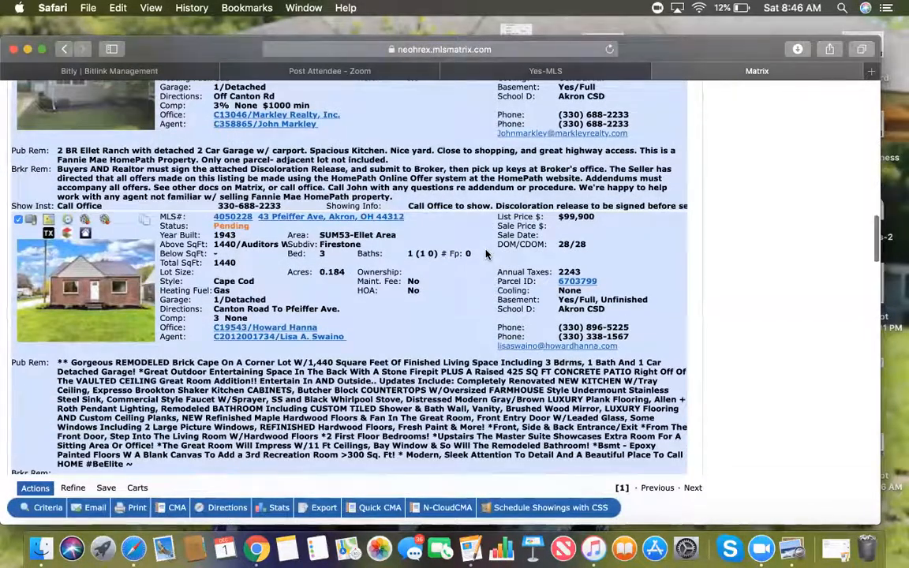
scroll(486, 255, "down", 9)
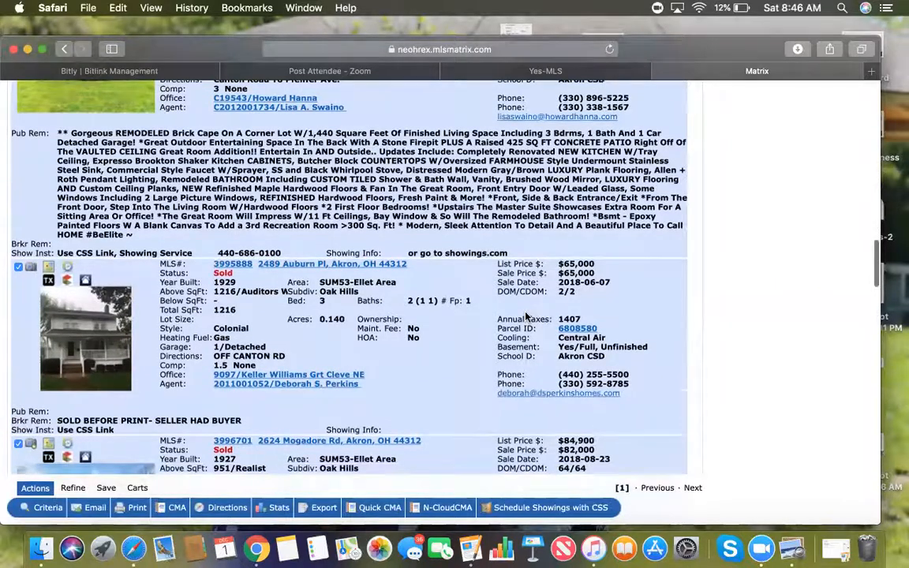
scroll(527, 316, "down", 6)
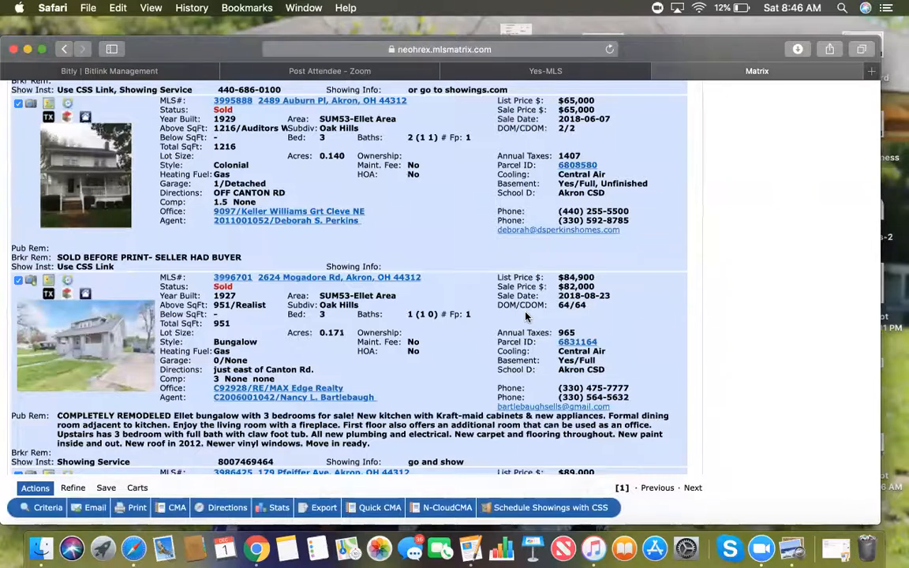
scroll(526, 316, "down", 1)
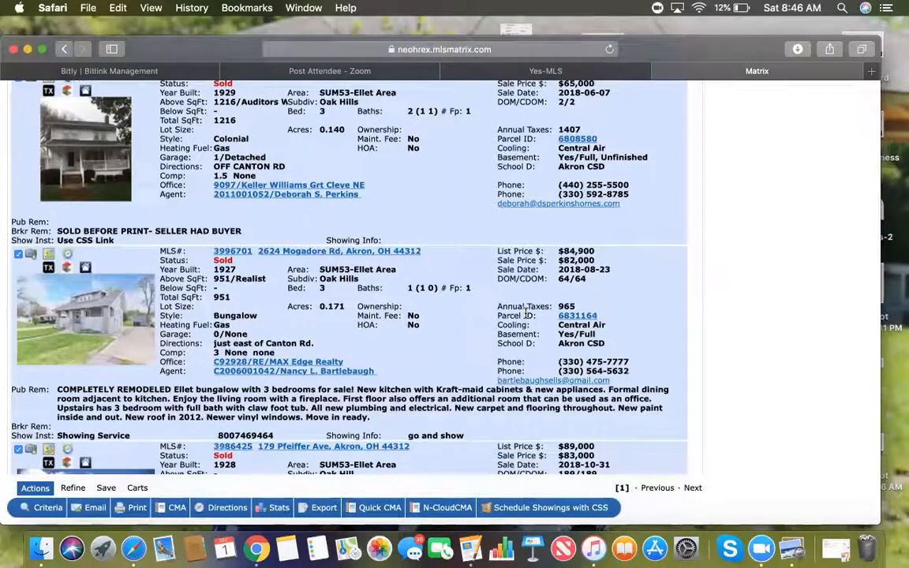
Step: Examine the remaining sold listings' remodel remarks, list prices and sale prices, and return to the first listing
scroll(527, 314, "down", 2)
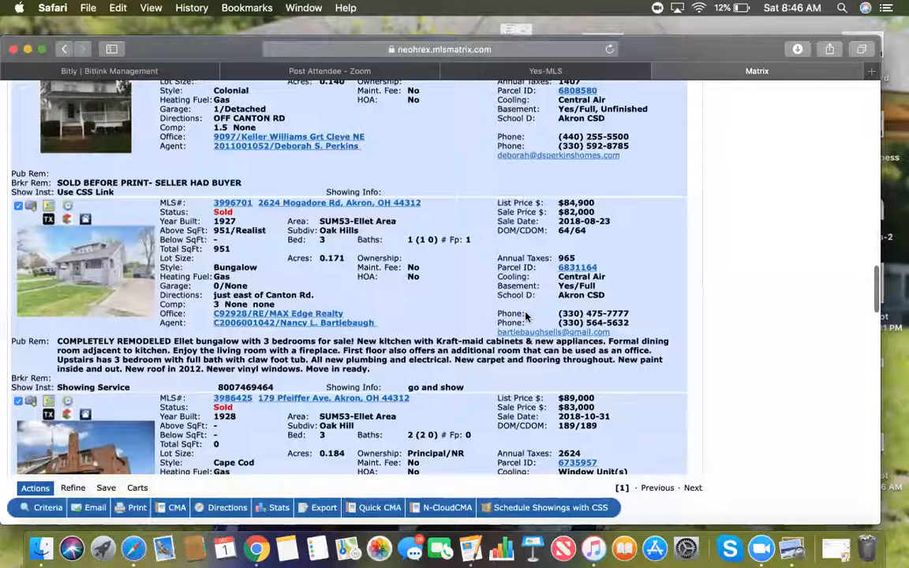
scroll(527, 317, "down", 1)
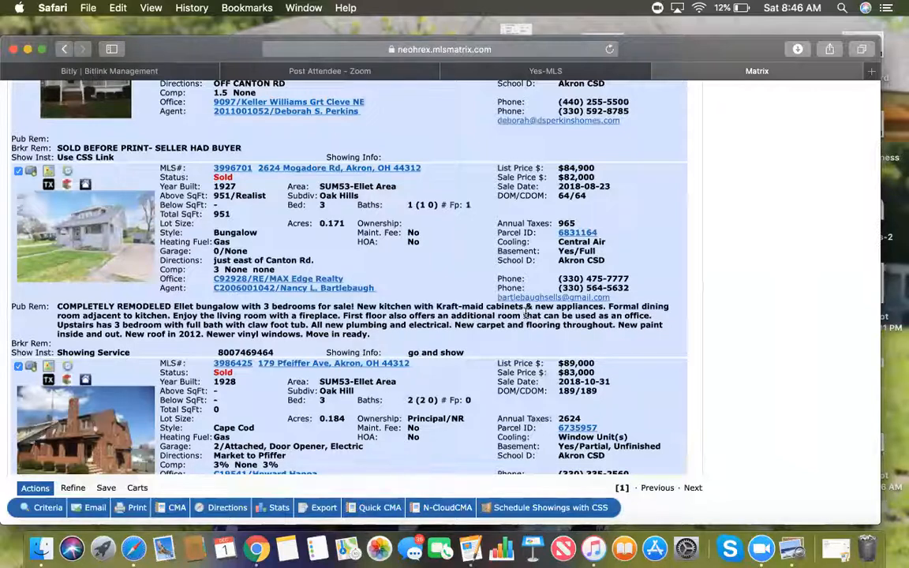
scroll(526, 314, "down", 8)
scroll(526, 313, "down", 5)
scroll(526, 313, "up", 15)
scroll(526, 313, "up", 15)
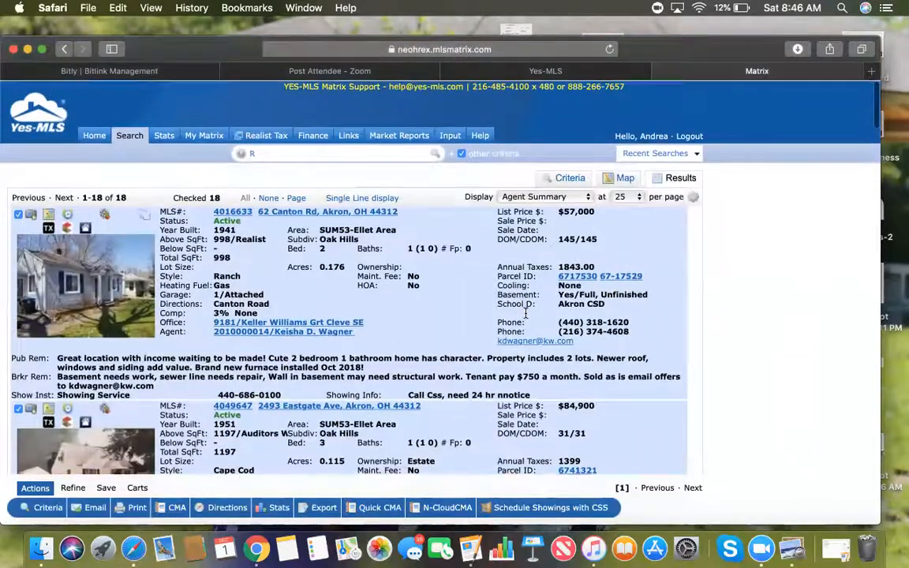
Step: Open the Seller's Estimated Net Proceeds netsheet entry form
mouse_move(310, 138)
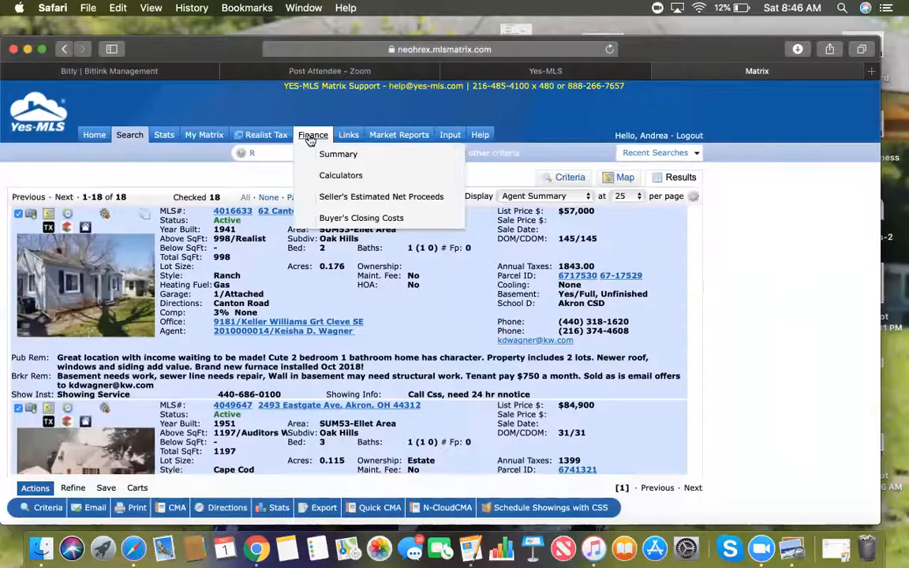
left_click(354, 199)
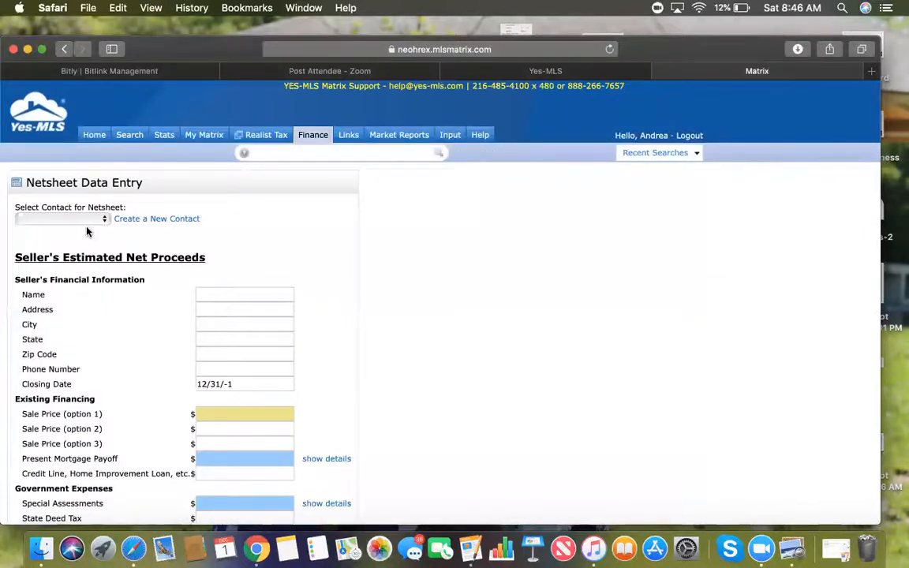
scroll(87, 229, "down", 1)
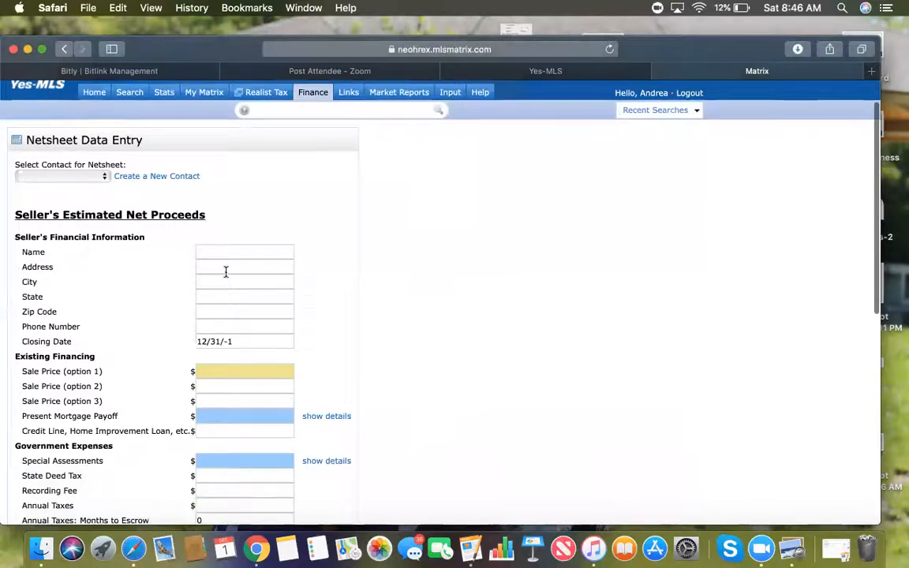
scroll(225, 272, "down", 1)
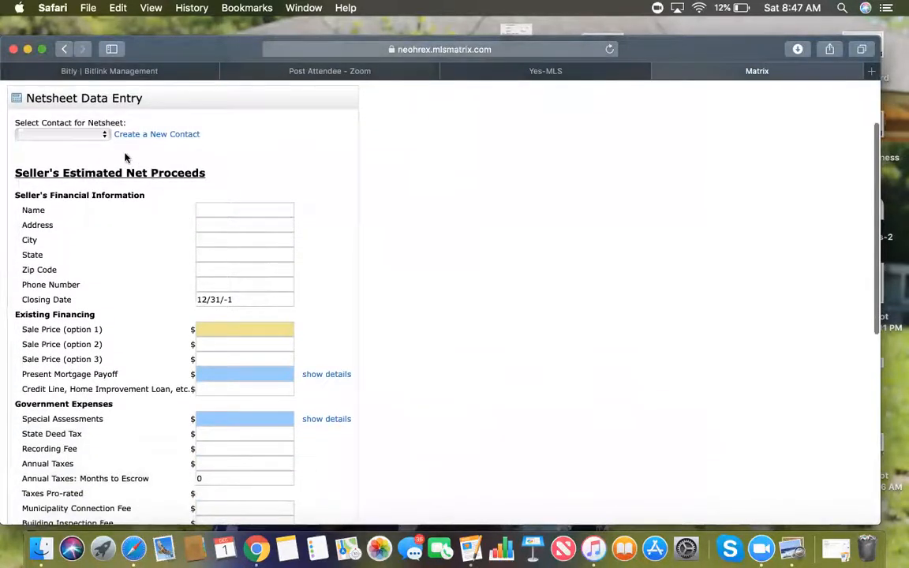
left_click(136, 134)
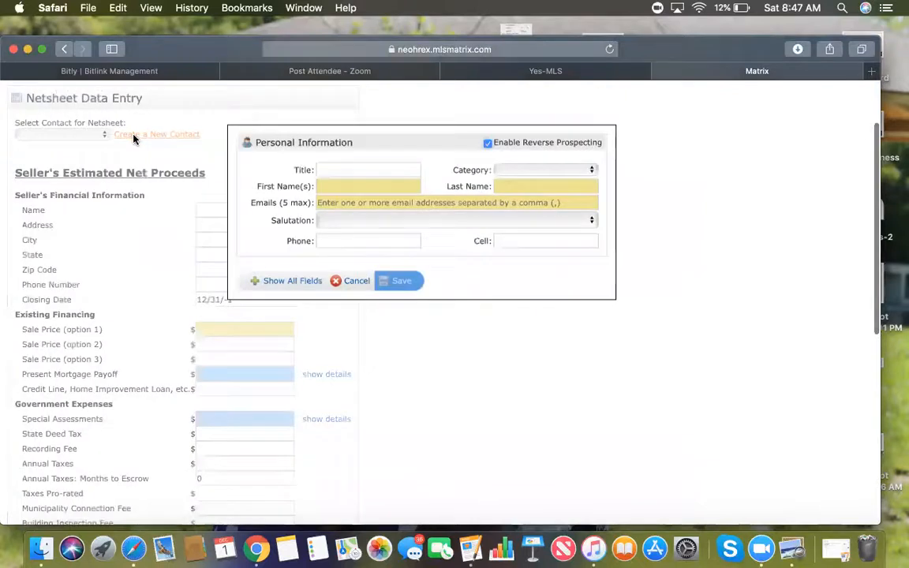
left_click(347, 187)
type("andr")
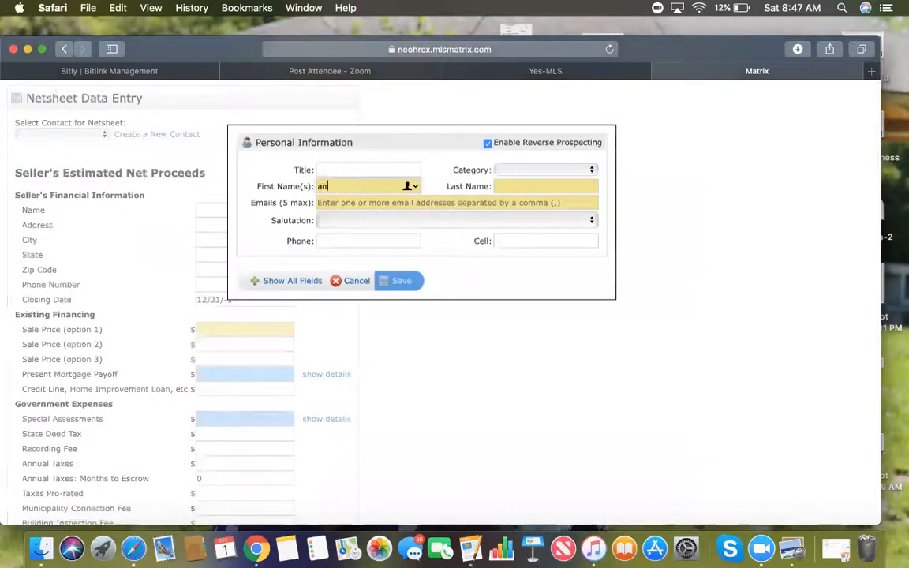
type("ea")
key("BackSpace")
key("BackSpace")
key("BackSpace")
key("BackSpace")
key("BackSpace")
key("BackSpace")
type("m")
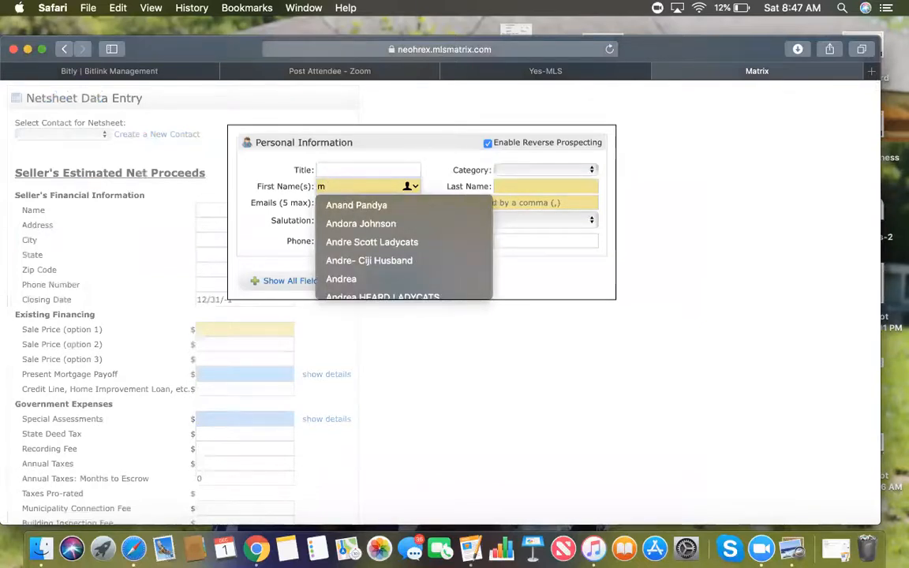
type("a")
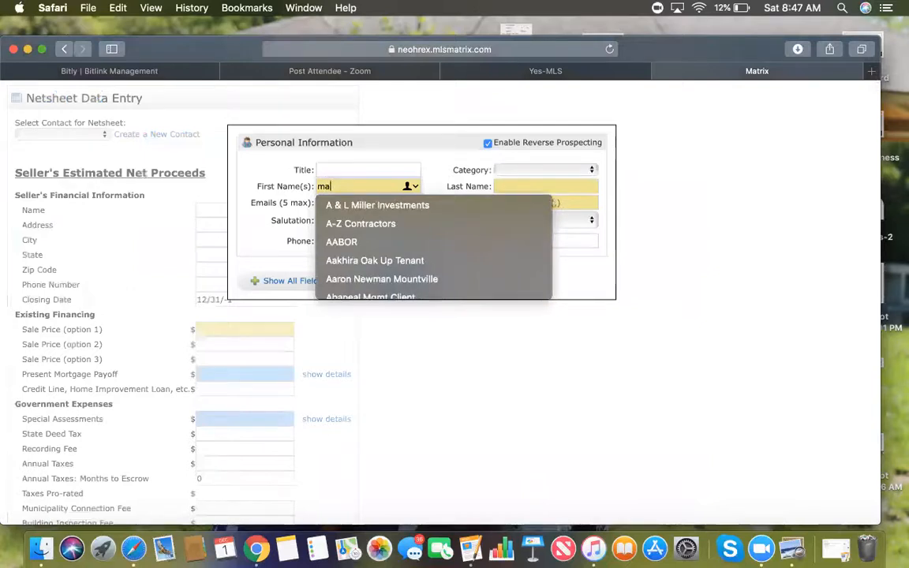
type("rkand")
key("BackSpace")
key("BackSpace")
key("BackSpace")
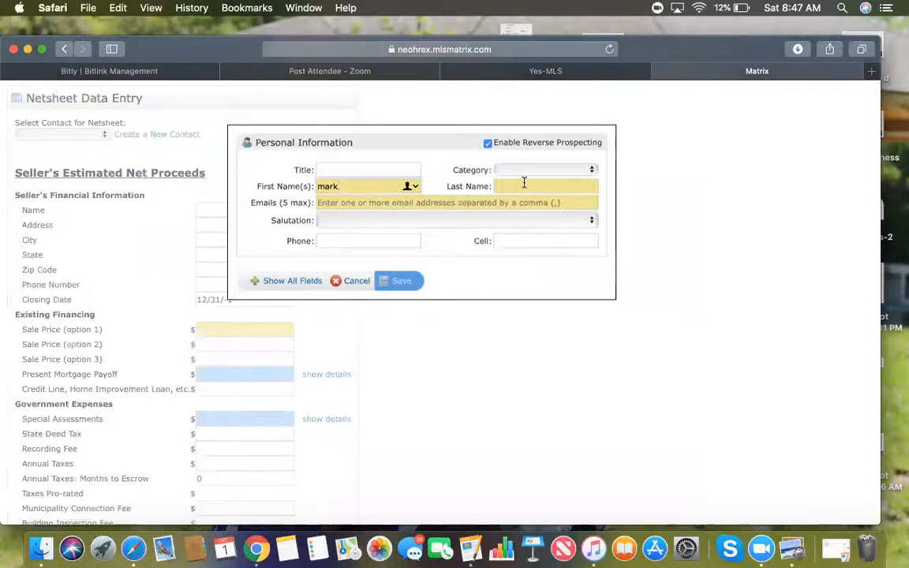
left_click(357, 281)
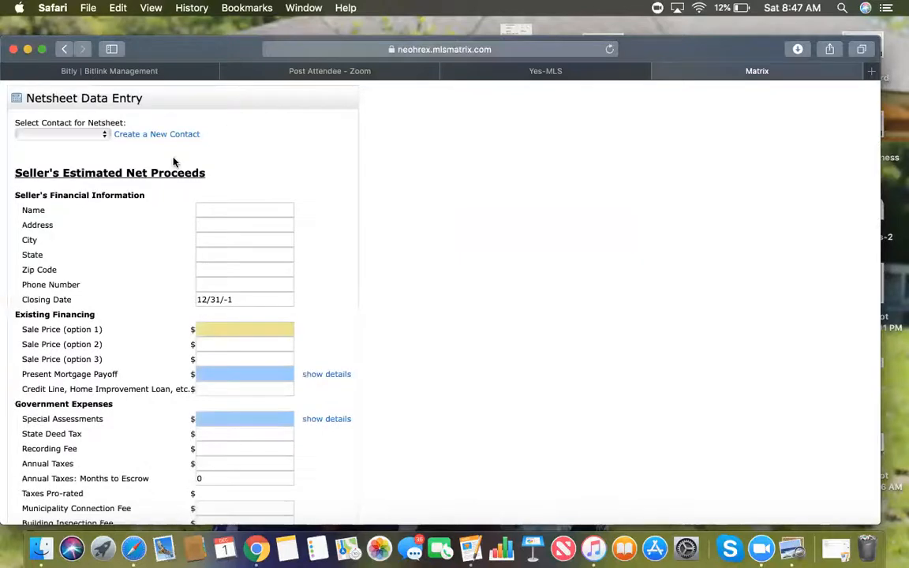
Step: Select the seller's existing contact for the netsheet and set Sale Price (option 1) to 80,000
left_click(73, 134)
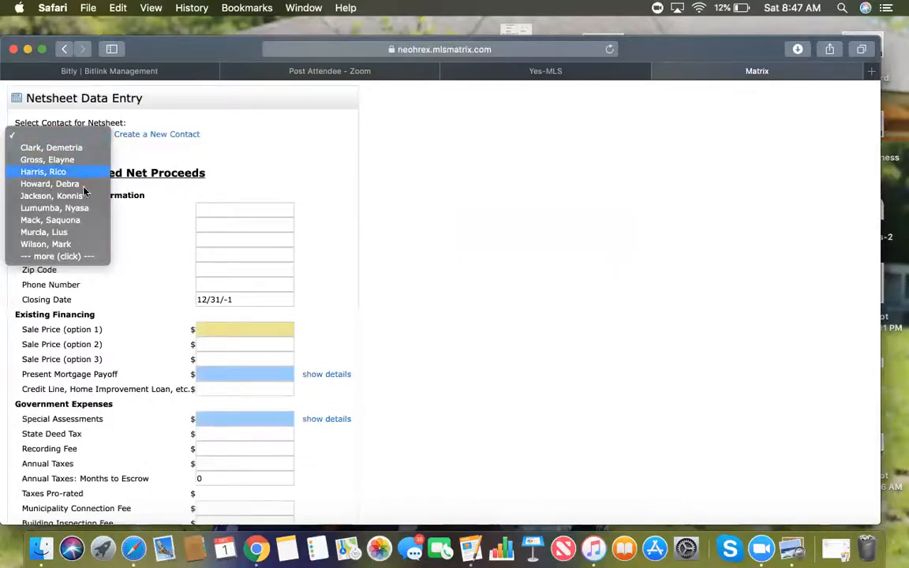
left_click(82, 246)
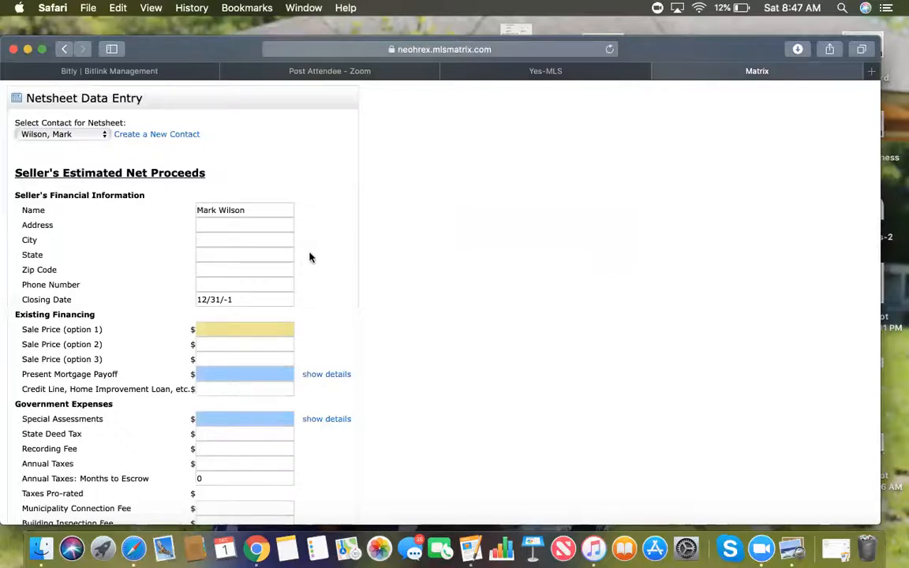
scroll(310, 257, "down", 1)
scroll(310, 257, "down", 1)
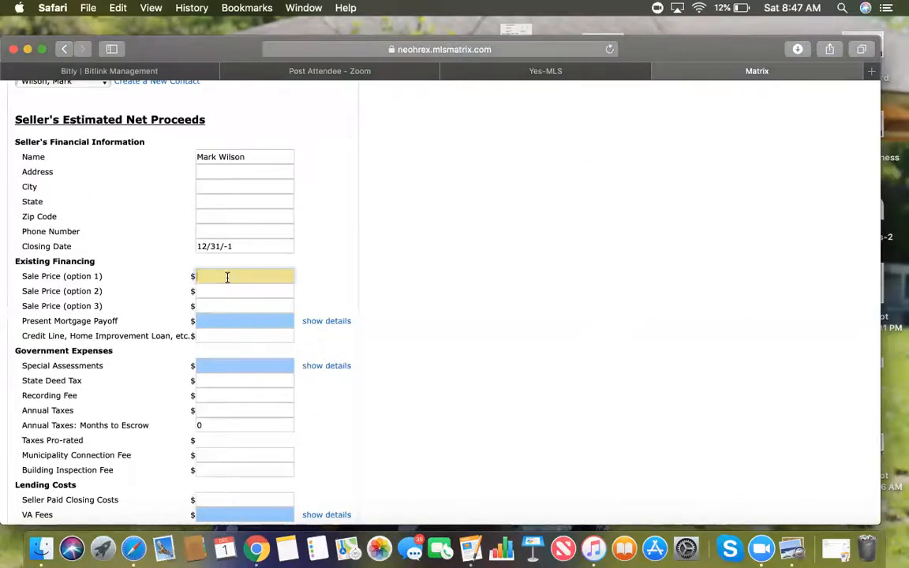
type("85,000")
key("BackSpace")
key("BackSpace")
key("BackSpace")
key("BackSpace")
key("BackSpace")
key("BackSpace")
type("80,000")
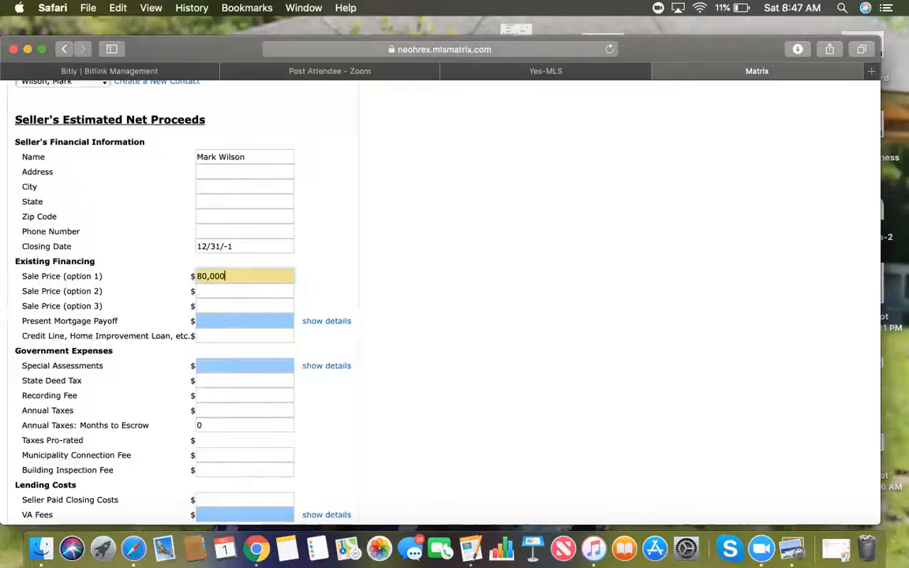
Step: Set Sale Price (option 2) to 90,000 and Sale Price (option 3) to 100,000
left_click(228, 290)
type("90,000")
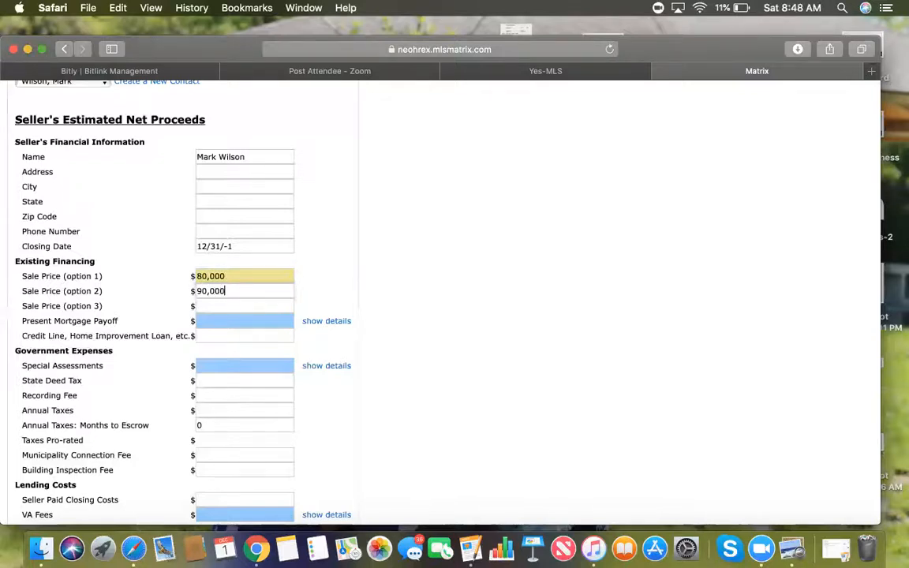
left_click(229, 307)
type("1000")
type(",00")
key("BackSpace")
key("BackSpace")
key("BackSpace")
key("BackSpace")
type(",000")
left_click(245, 336)
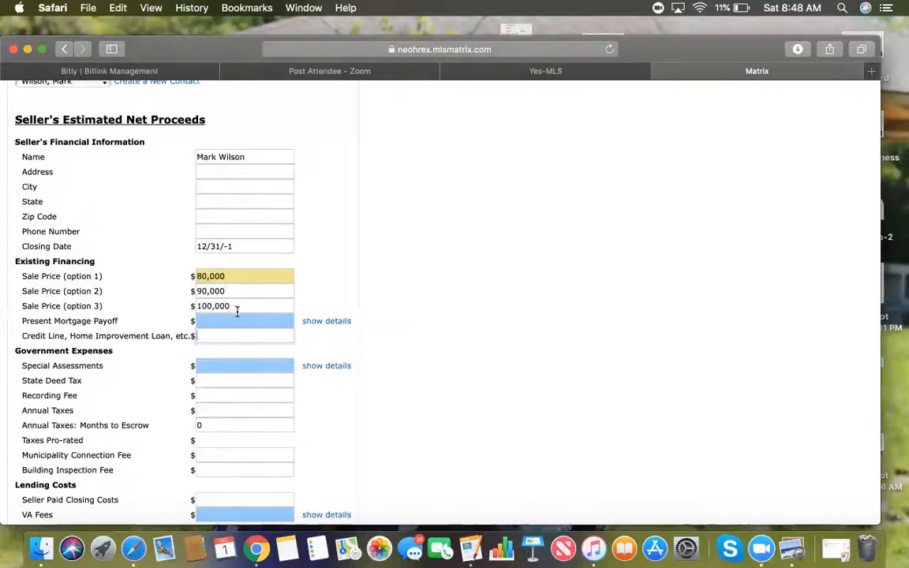
Step: Set the Annual Taxes under Government Expenses to 4,000
scroll(267, 340, "down", 1)
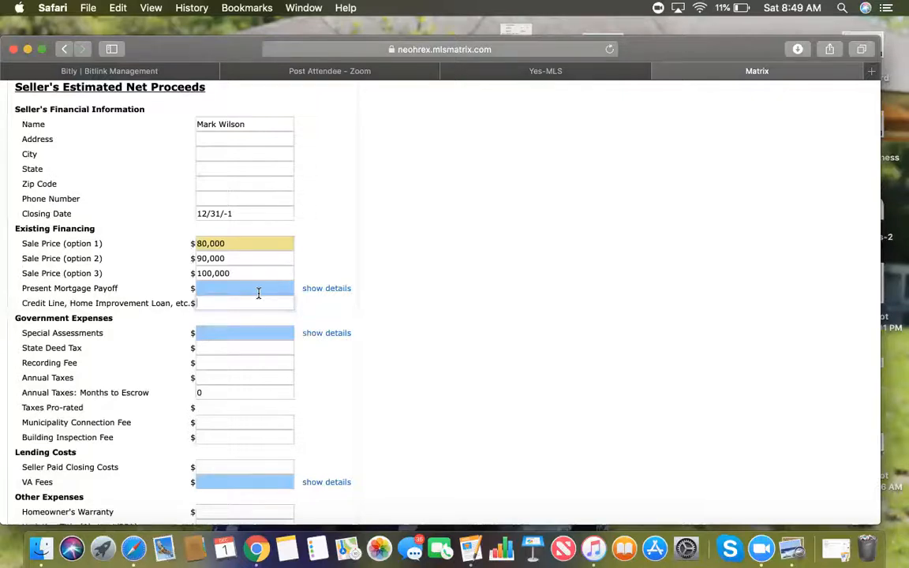
scroll(258, 293, "down", 2)
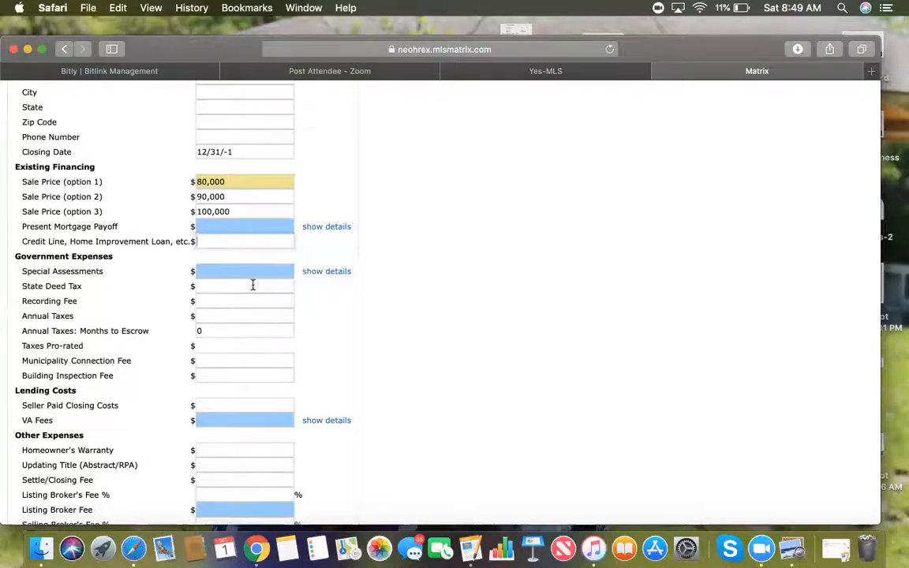
scroll(252, 285, "down", 1)
scroll(252, 285, "down", 1)
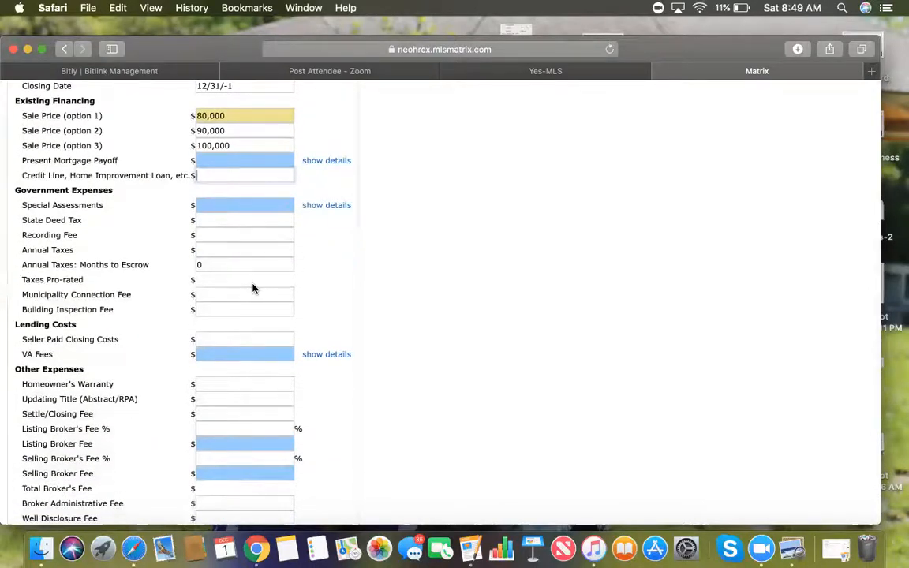
left_click(230, 249)
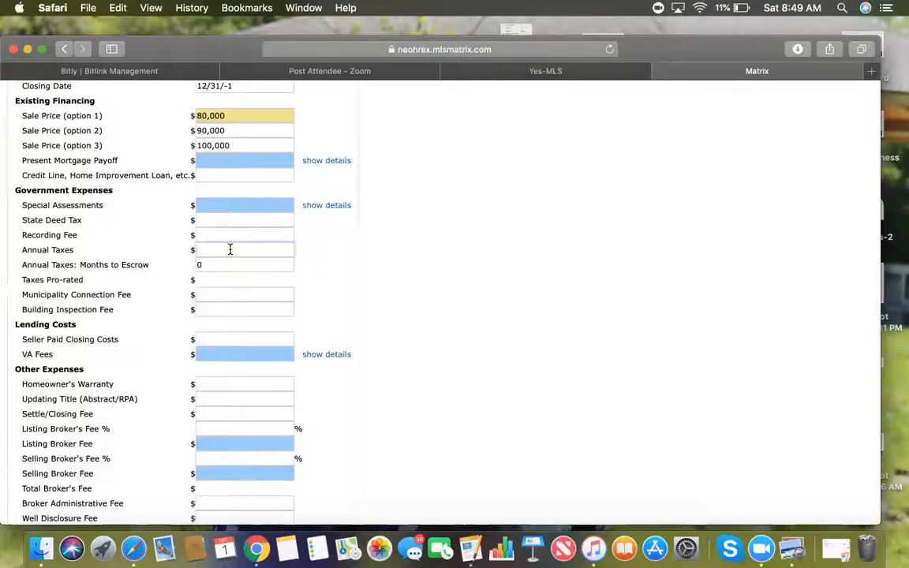
type("4,000")
left_click(247, 237)
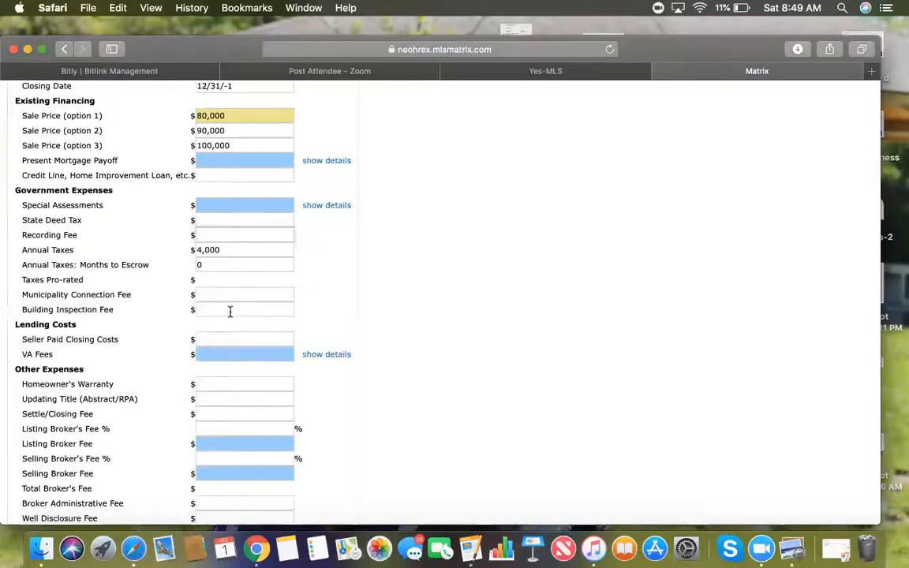
Step: Set the Seller Paid Closing Costs to 3,000 and the Homeowner's Warranty to 350
scroll(230, 311, "down", 2)
scroll(230, 302, "down", 2)
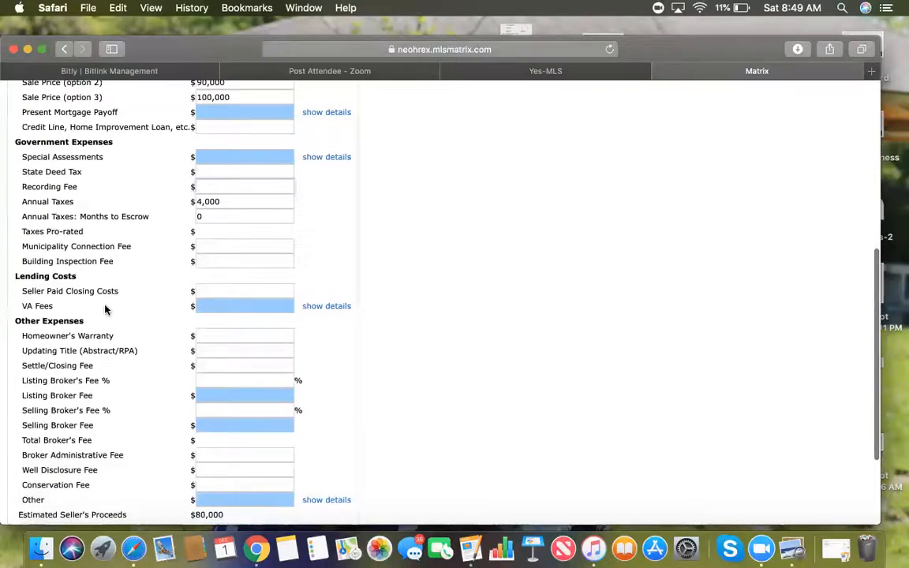
left_click(224, 292)
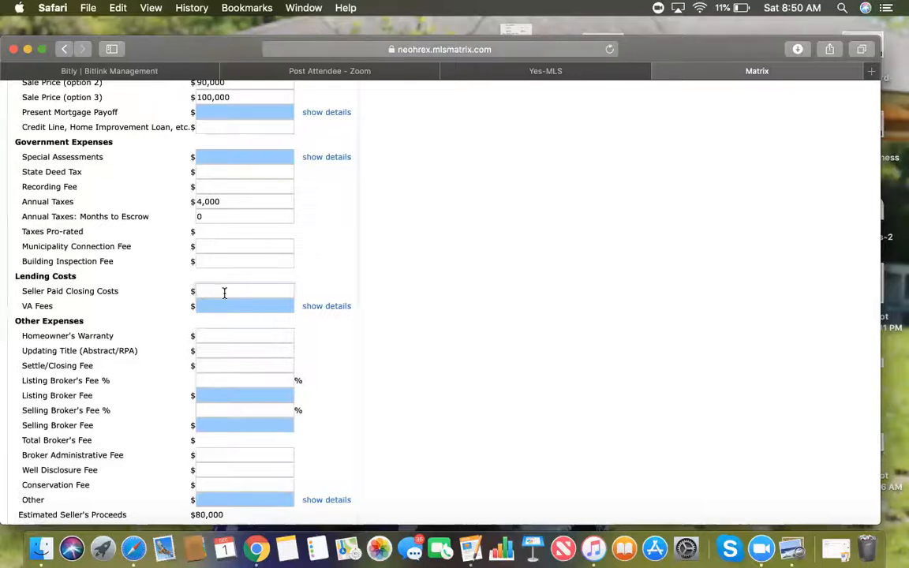
type("3,000")
left_click(220, 336)
type("350.00")
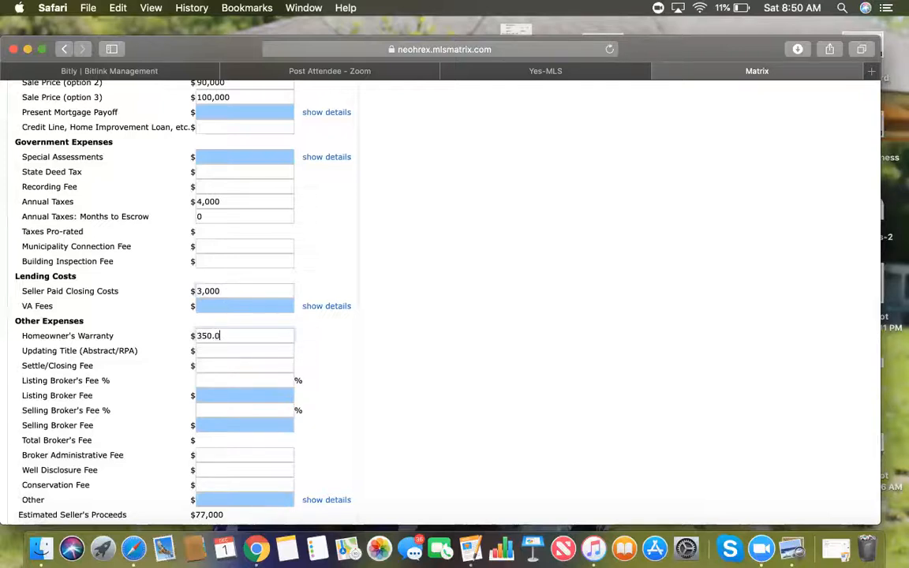
key("BackSpace")
key("BackSpace")
key("BackSpace")
Step: Set the Listing Broker's Fee to 6 percent under Other Expenses
scroll(247, 356, "down", 1)
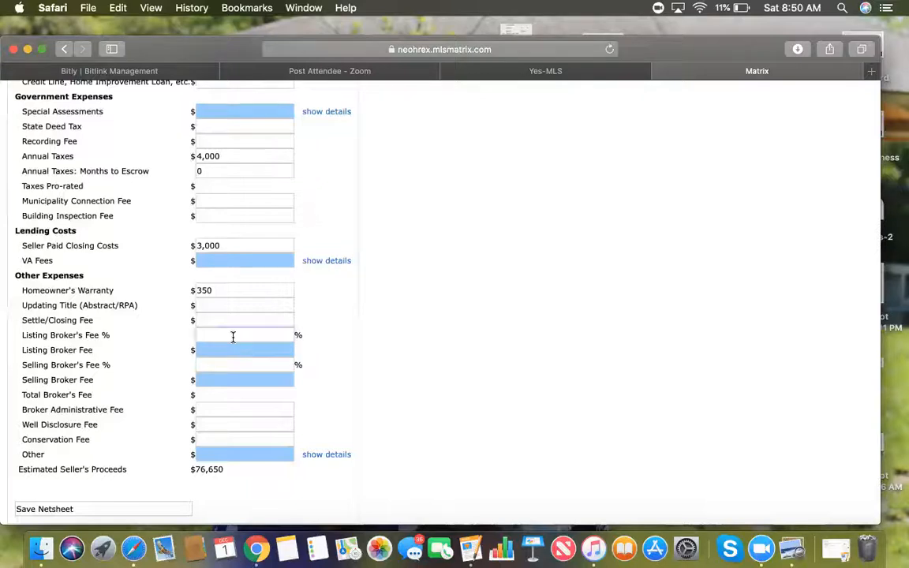
type("6")
left_click(244, 369)
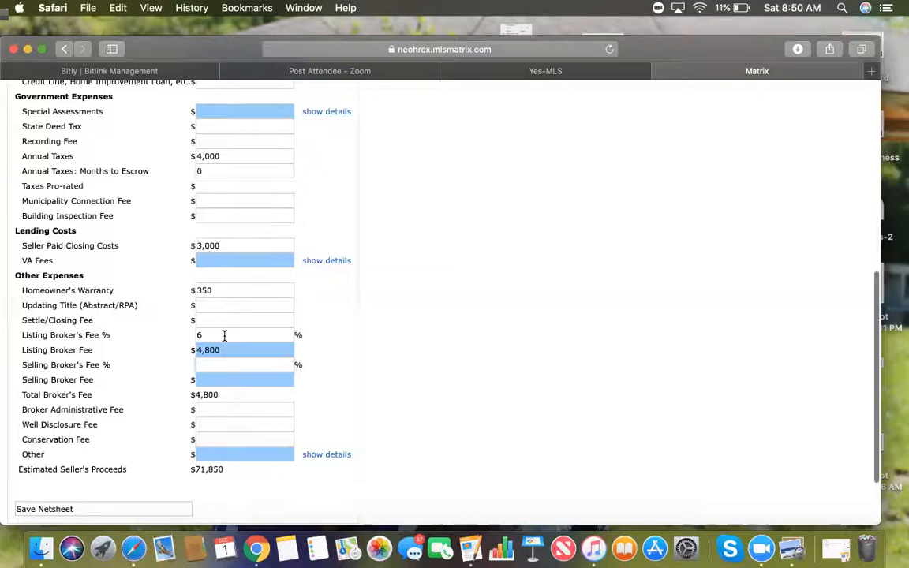
Step: Generate the seller's estimated net proceeds report from the completed netsheet
scroll(224, 336, "down", 3)
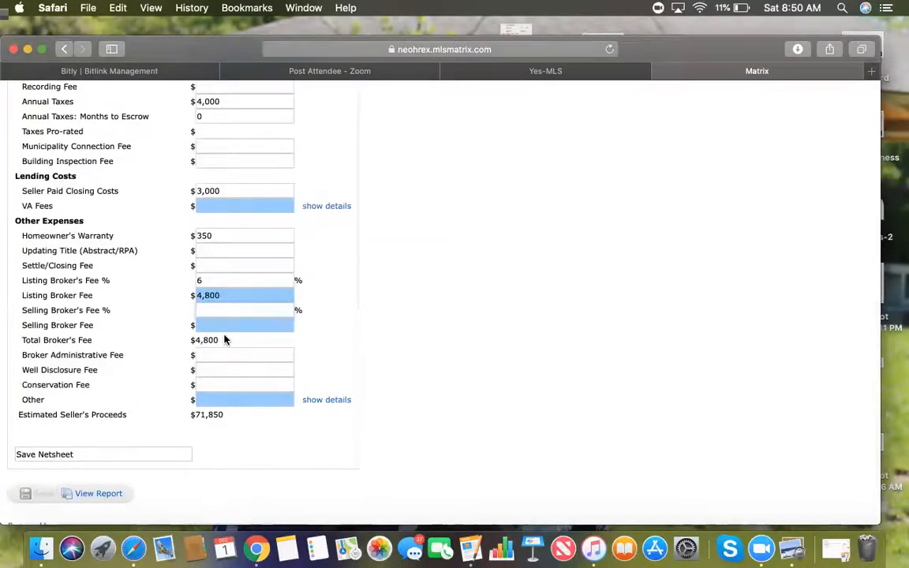
scroll(224, 340, "down", 2)
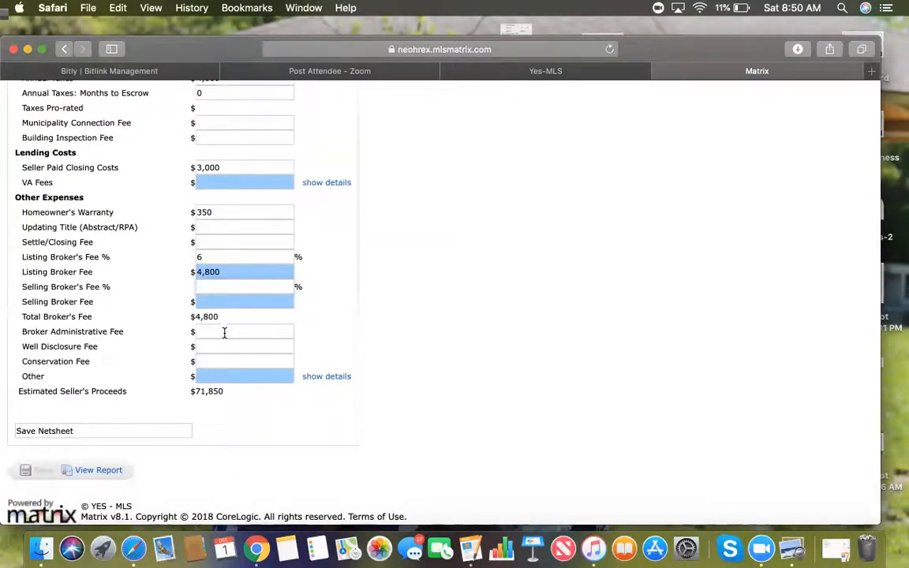
scroll(229, 335, "down", 1)
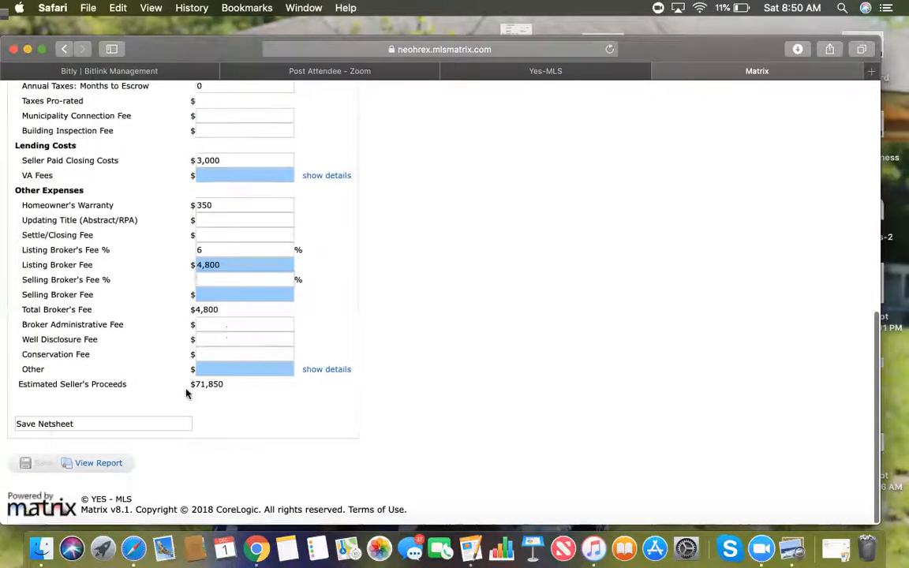
left_click(99, 466)
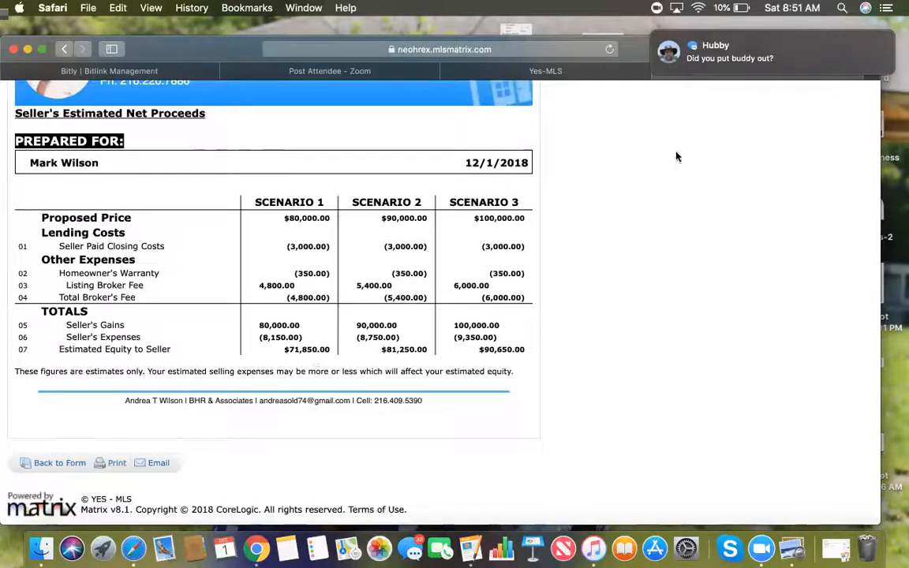
left_click_drag(731, 59, 878, 49)
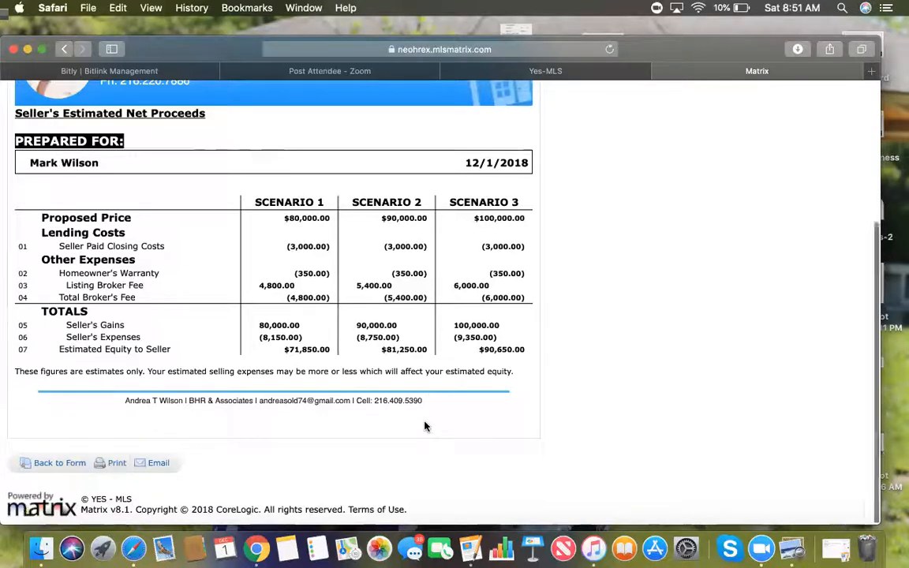
right_click(405, 553)
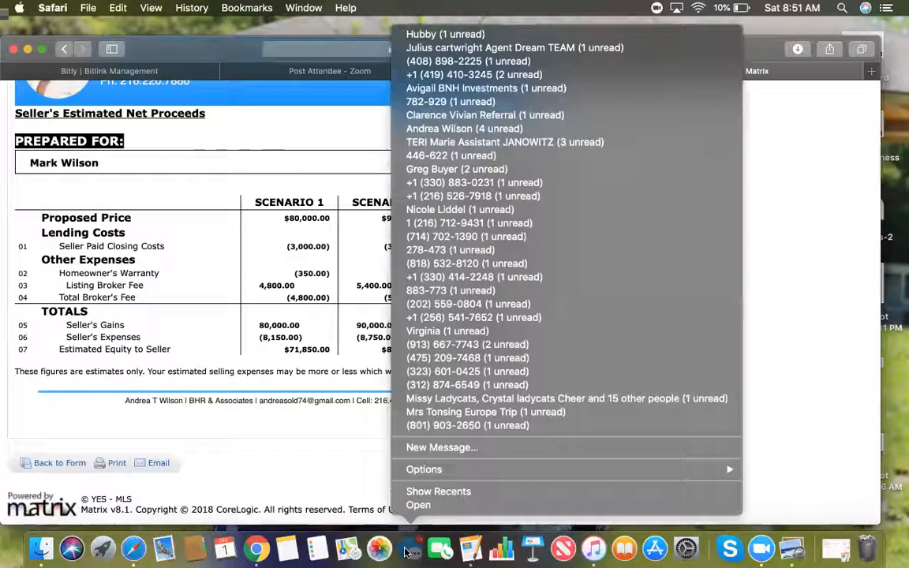
left_click(795, 373)
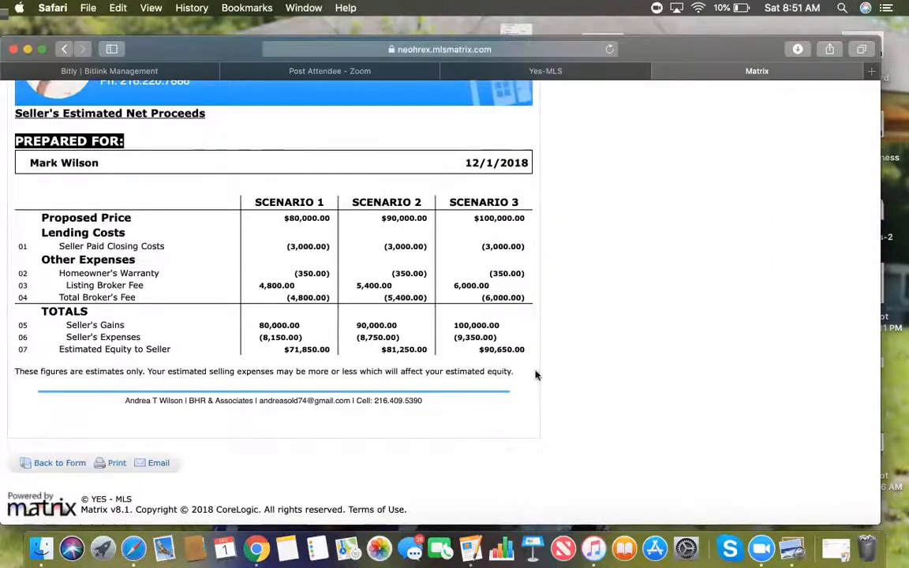